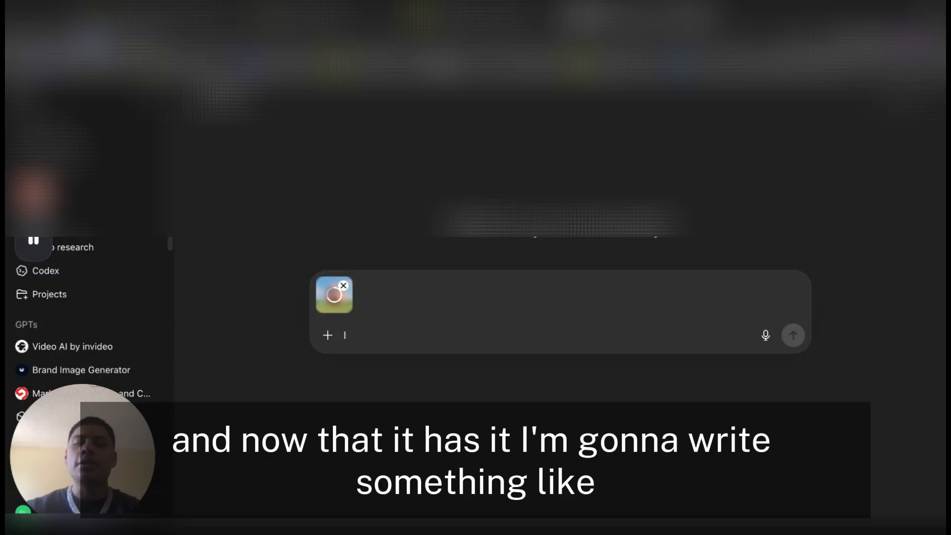
Begin the prompt for the attached image with "we will be making characters like the image I attached"
text(we will be making )
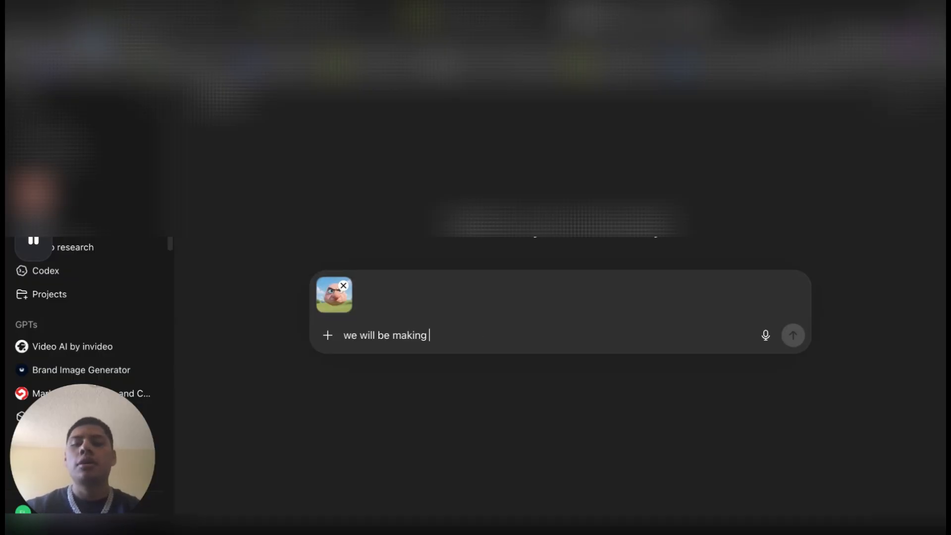
text(charact)
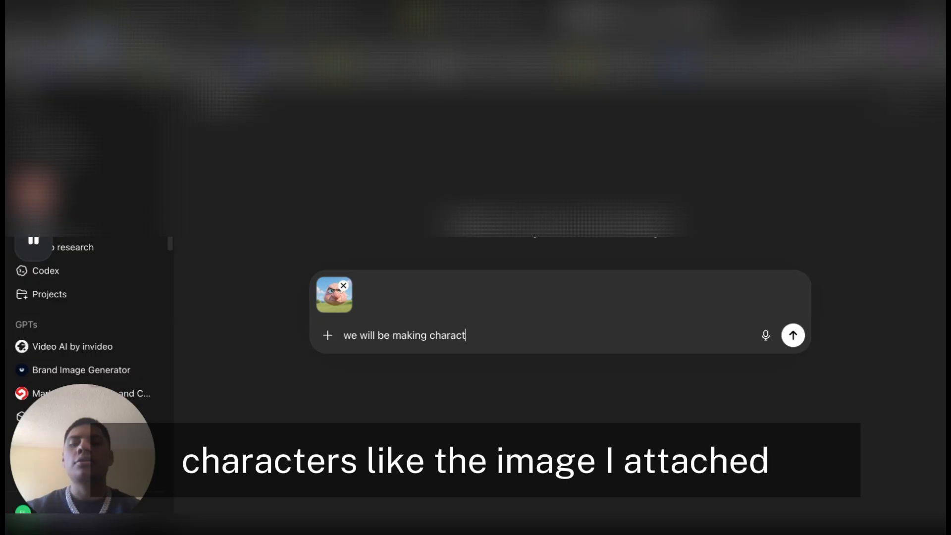
text(ers like the imag)
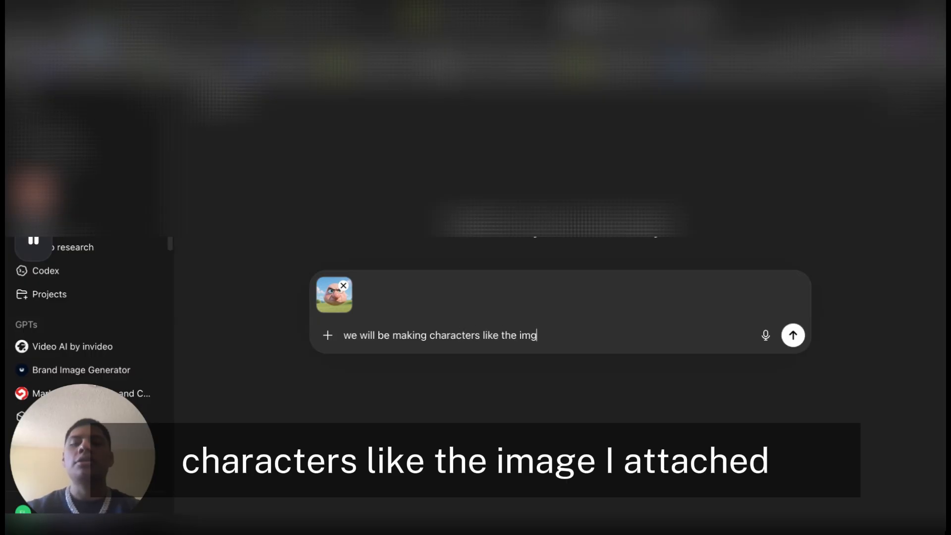
key(BackSpace)
text(age I attac)
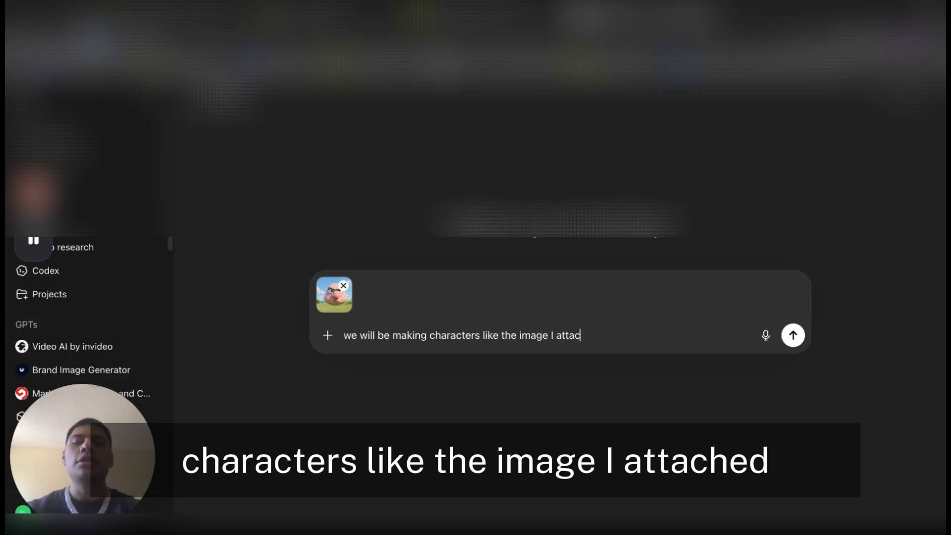
text(hed. we wil)
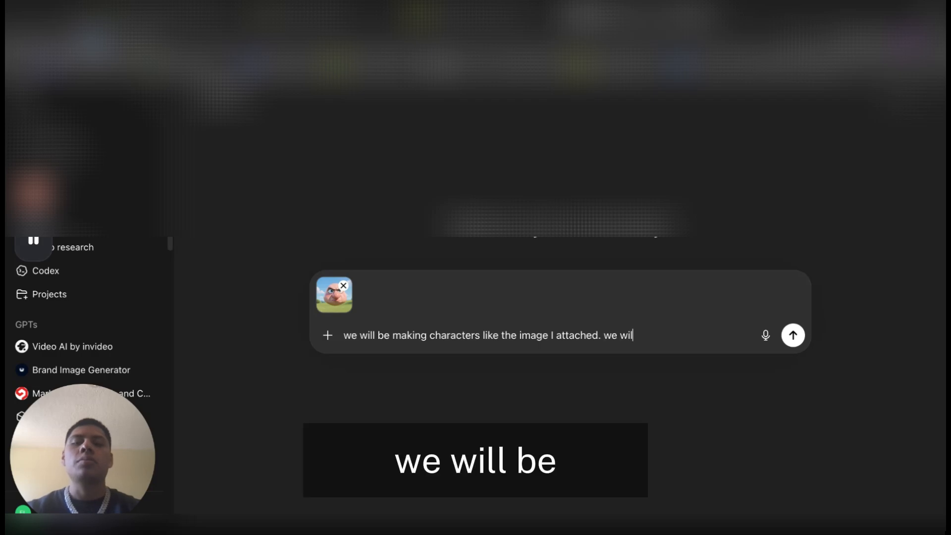
Continue the prompt with the sentence "we will be using nano banana for machigg the characters"
key(BackSpace)
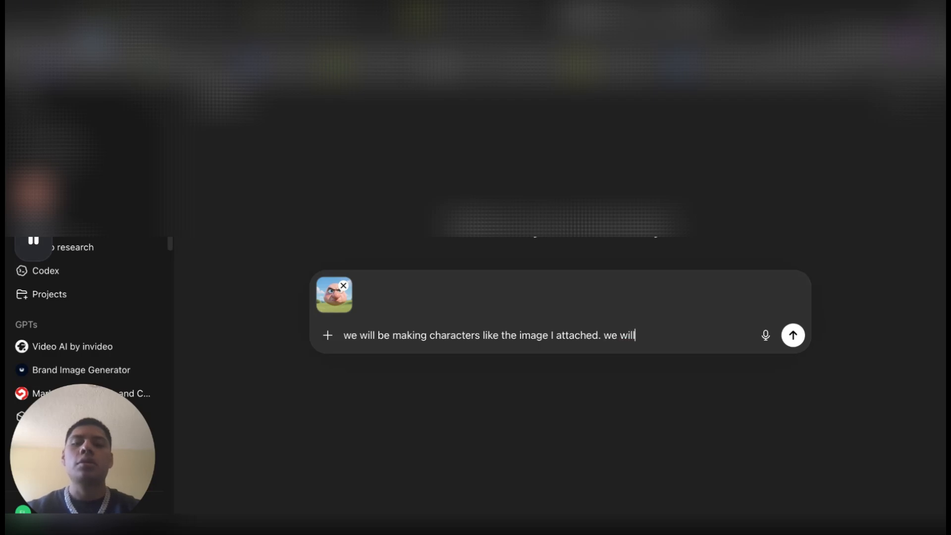
text(be using nano)
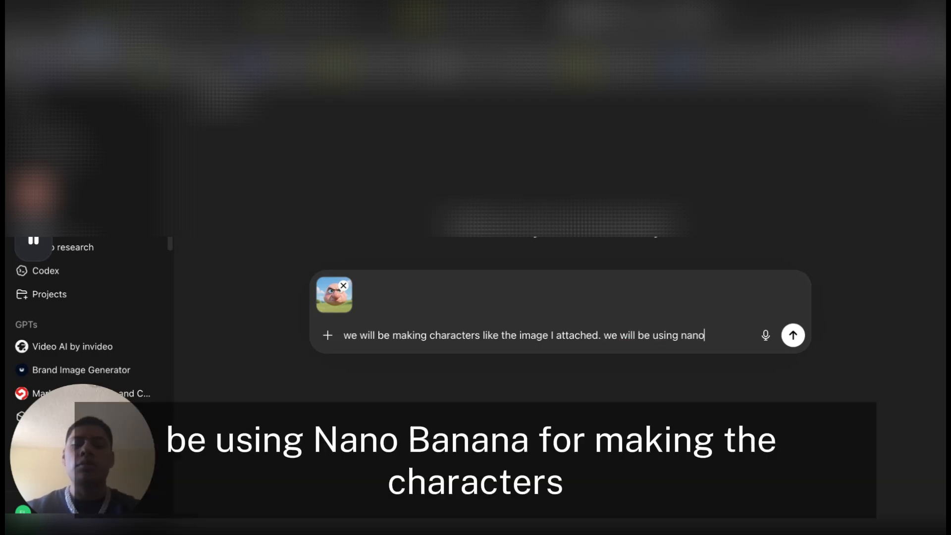
text( banana for machige)
key(BackSpace)
text(g )
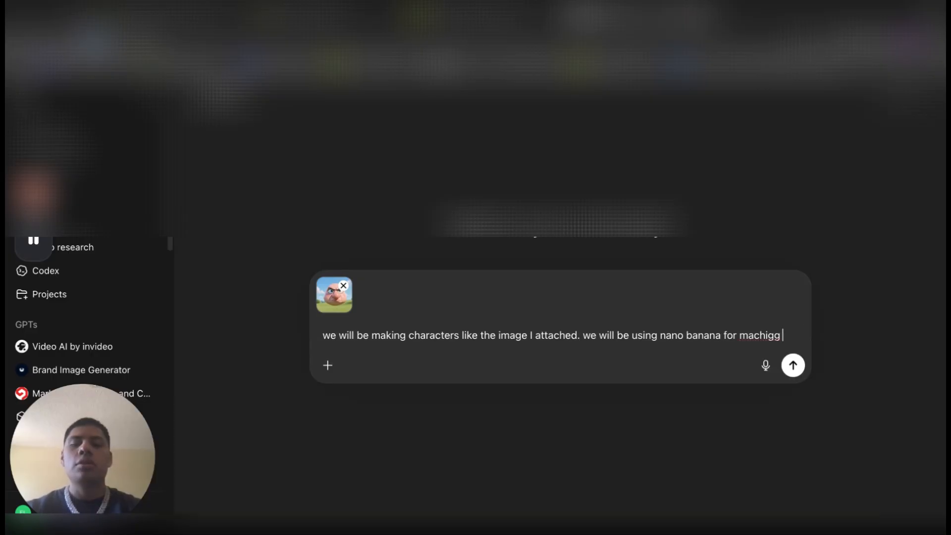
text(the)
text( charac)
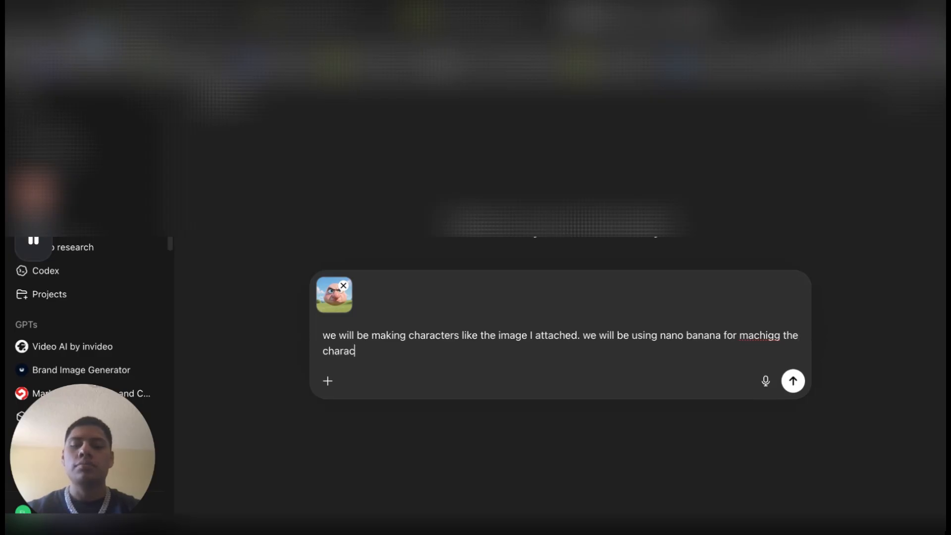
text(ters which a)
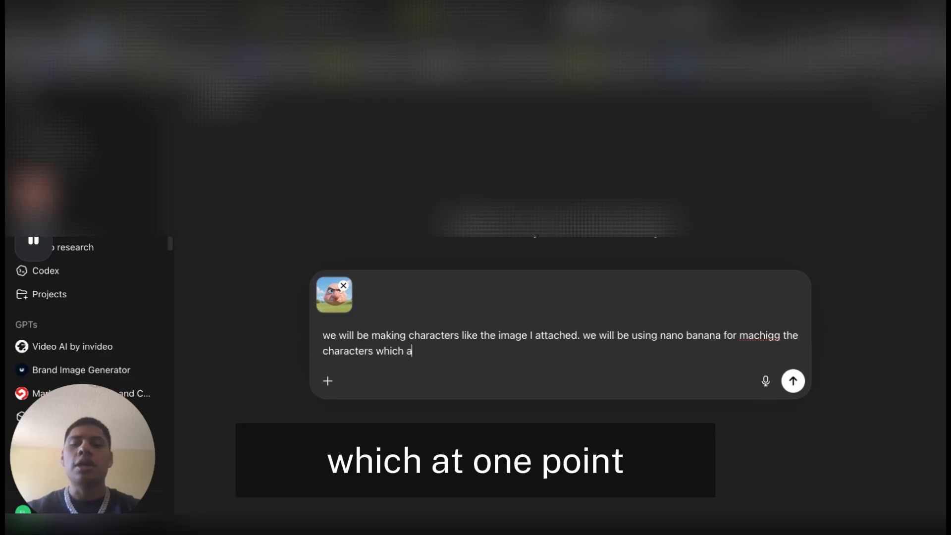
text(t one popin)
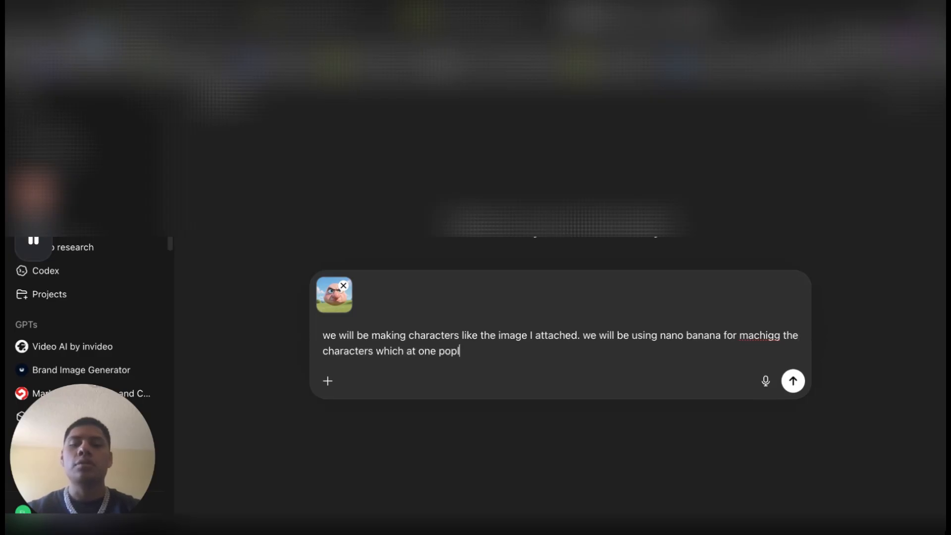
Extend the nano banana sentence with "which at one point we will take to kling 2.6 and have them talking."
key(BackSpace)
key(BackSpace)
key(BackSpace)
text(int we will take to )
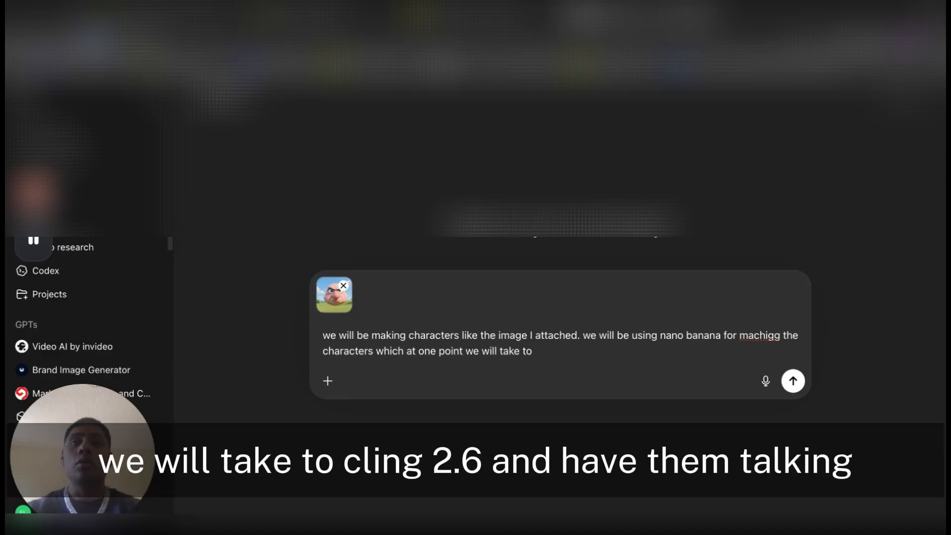
text(k)
text(ling )
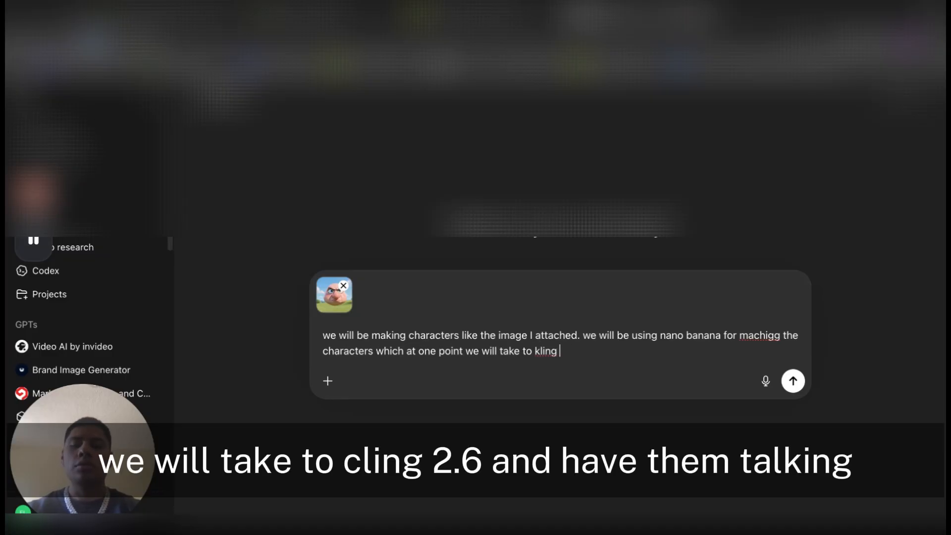
text(2;6 and ha)
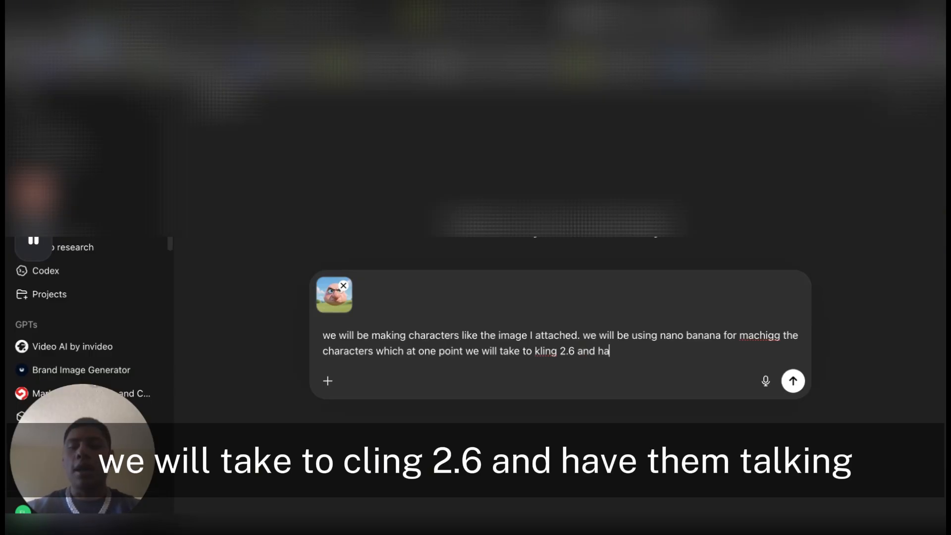
text(ve them talking. )
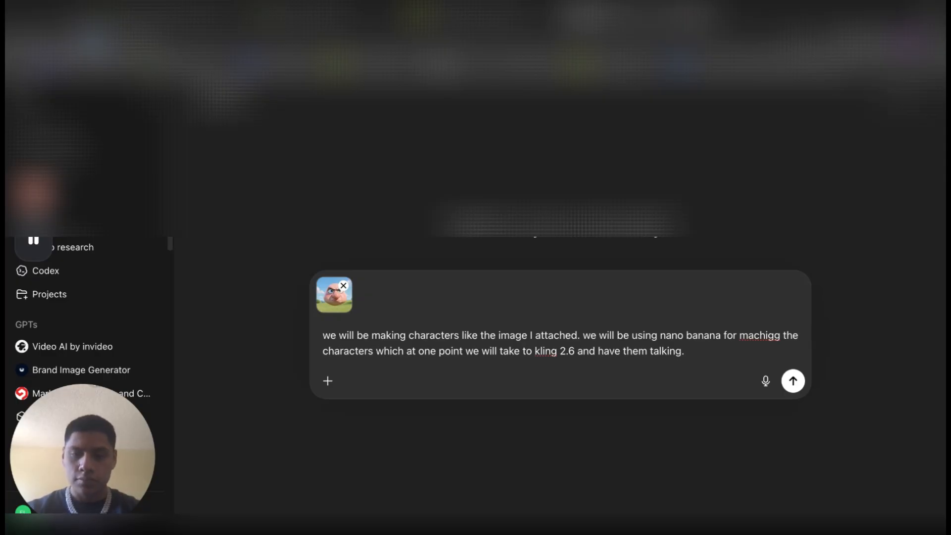
text(for now we now)
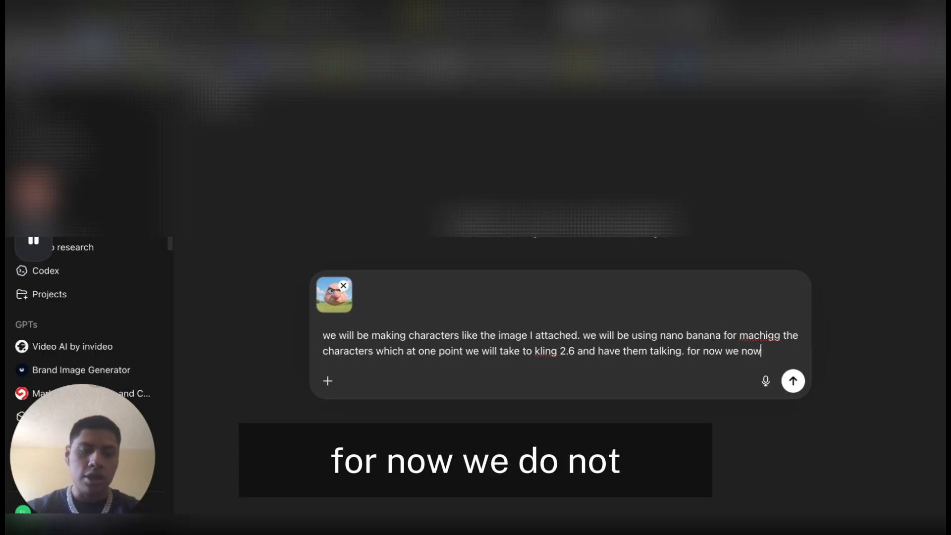
Add the sentence "for now we do not need the scripts for the dialogue." to the prompt
key(BackSpace)
key(BackSpace)
key(BackSpace)
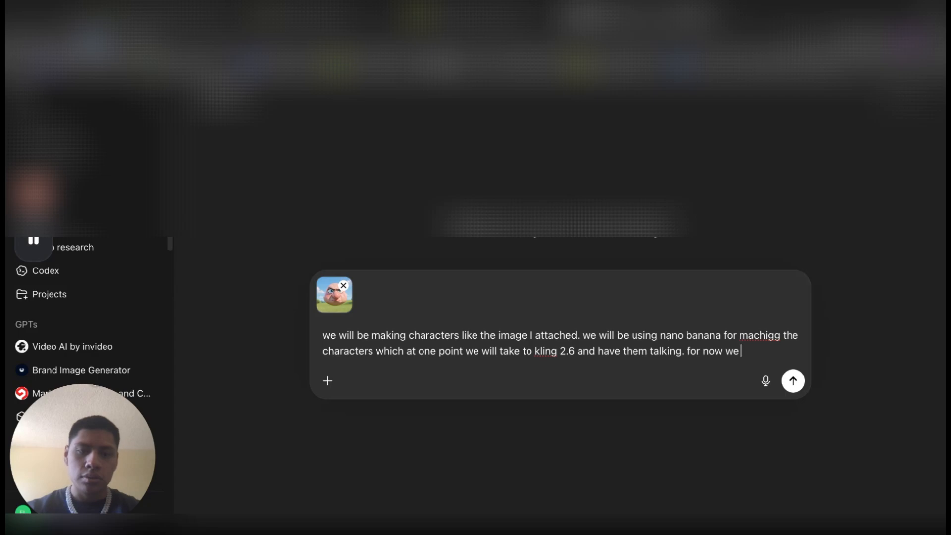
text(do not need)
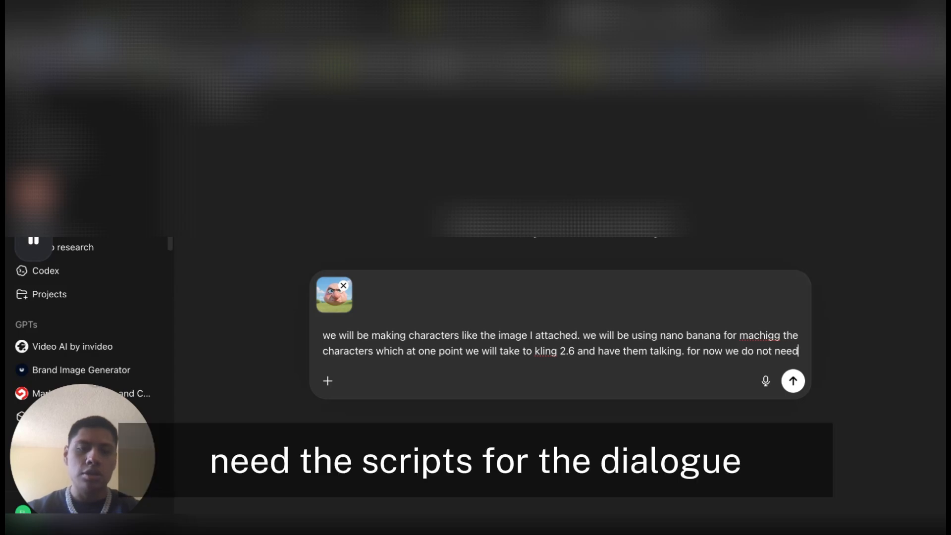
text( the scrip)
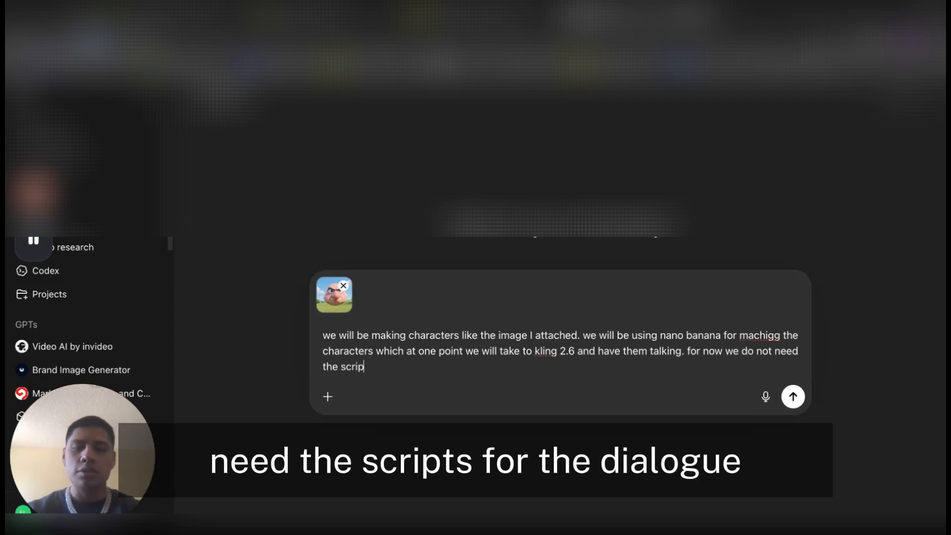
text(ts for t)
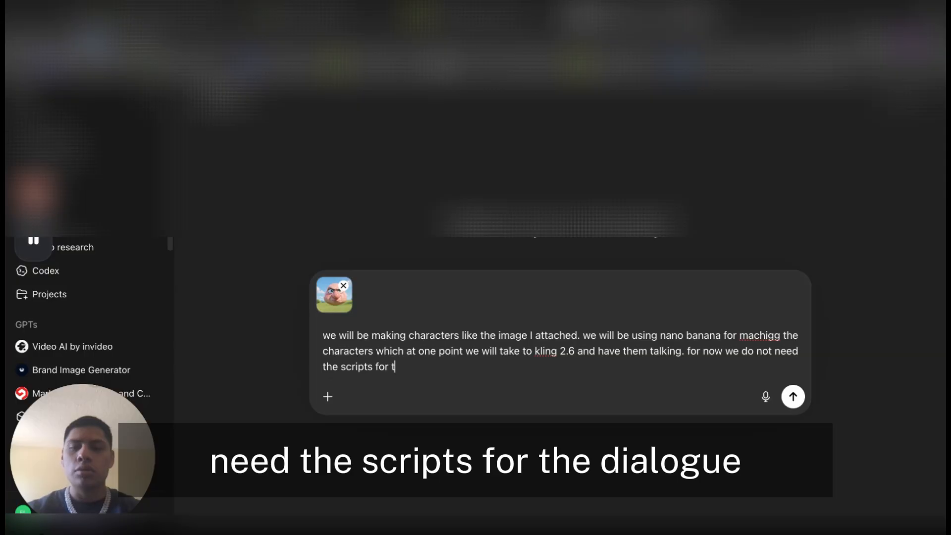
text(he diolo)
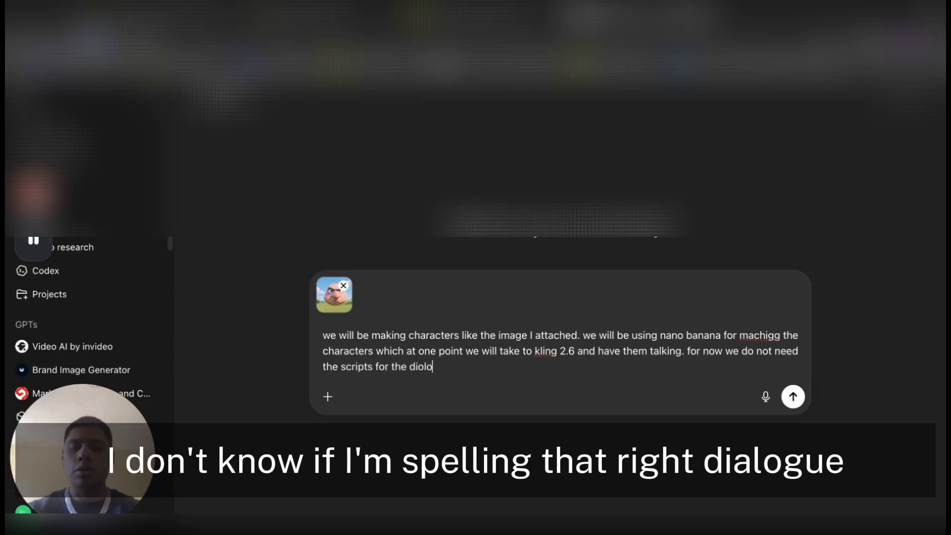
key(BackSpace)
key(BackSpace)
text(alogiue)
key(BackSpace)
text(ue)
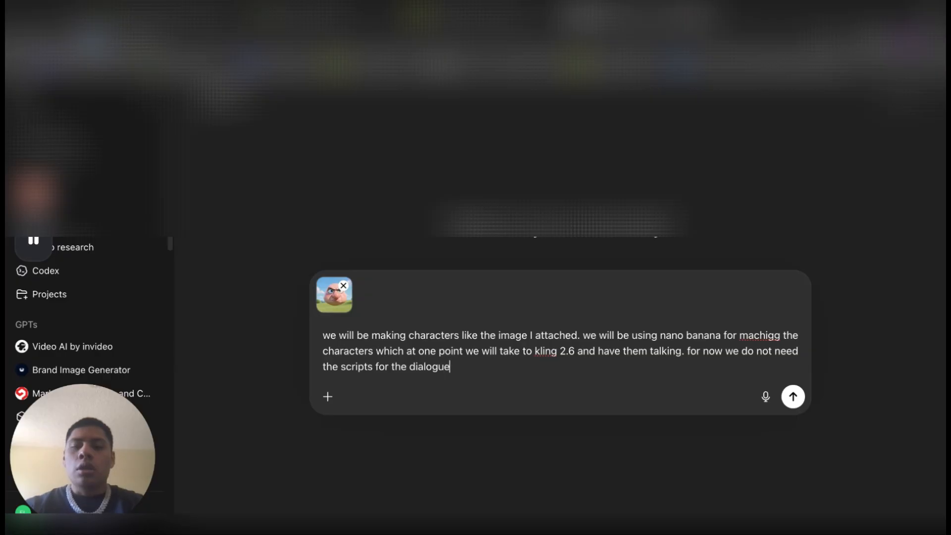
text( \.)
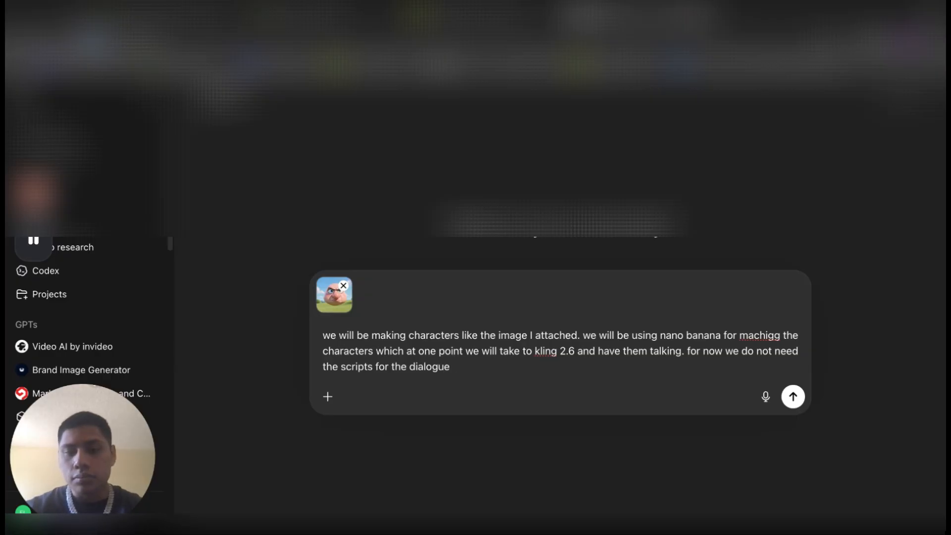
text( I just n)
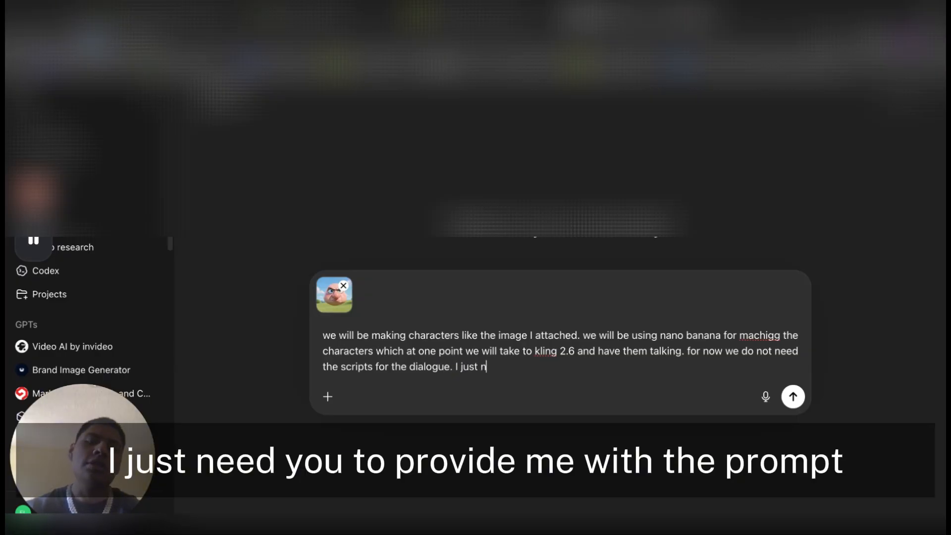
text(eed tou)
Add the request "I just need you to provide me with the promps for nano banana to" to the prompt
key(BackSpace)
key(BackSpace)
key(BackSpace)
text(you )
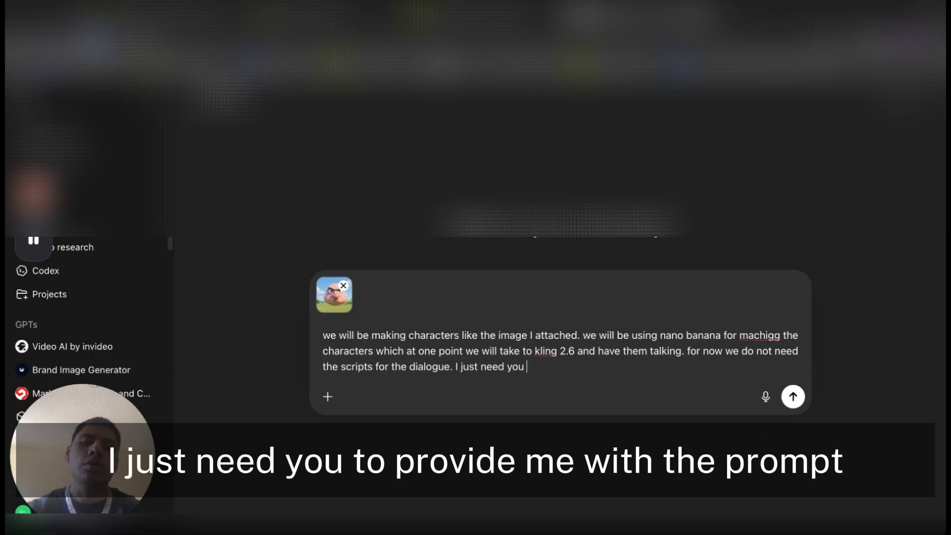
text(to provide m)
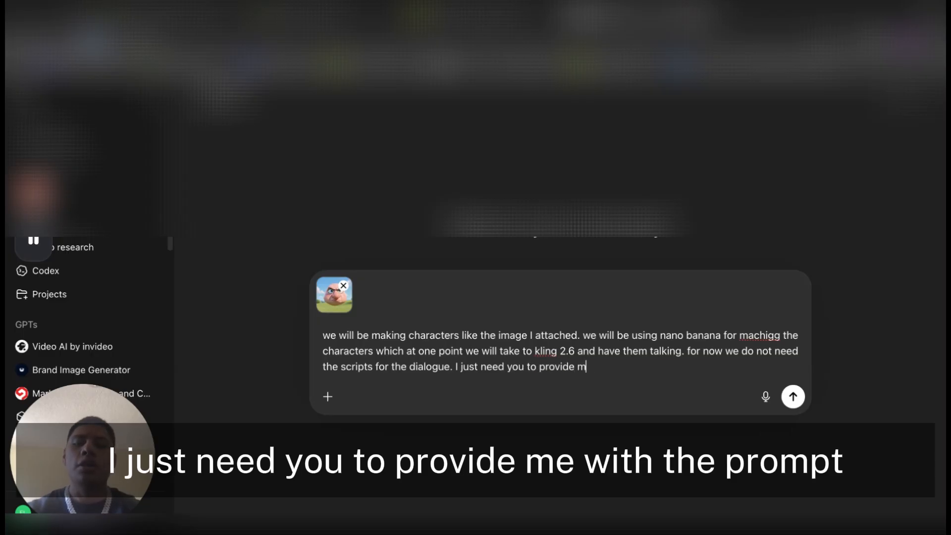
text(e with the pro)
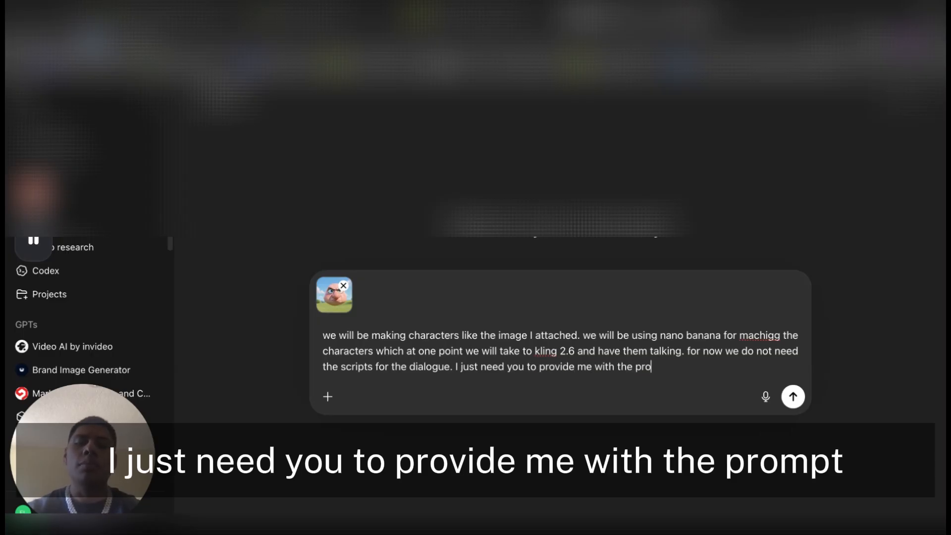
text(m)
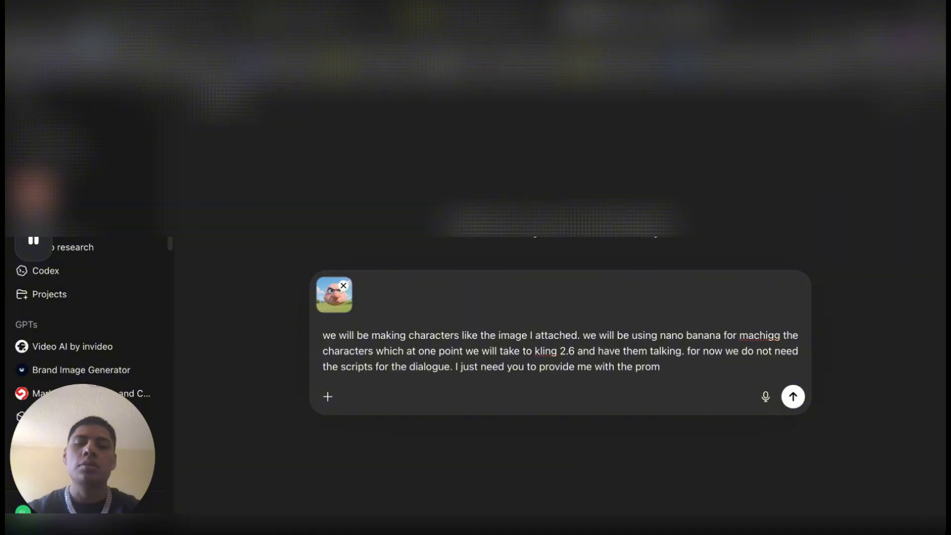
text(otps for nano bana)
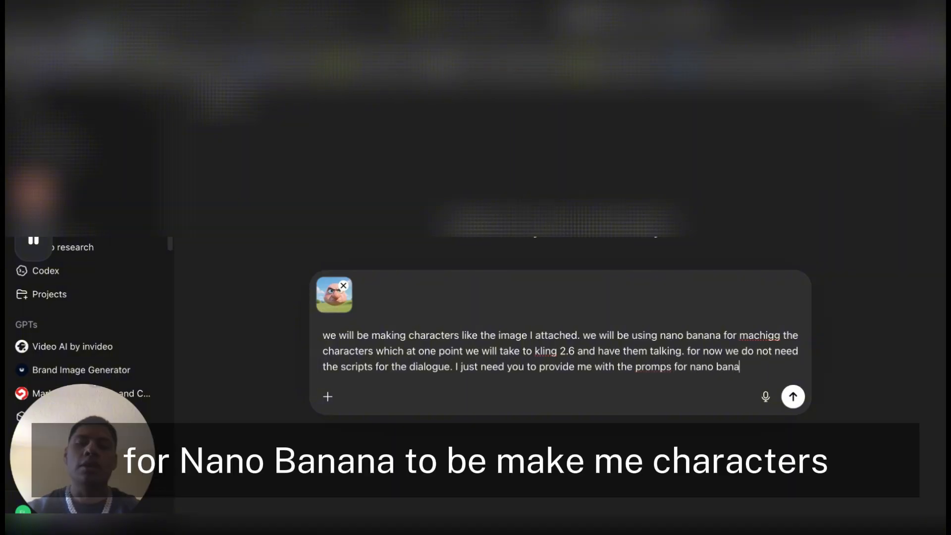
text(na to be)
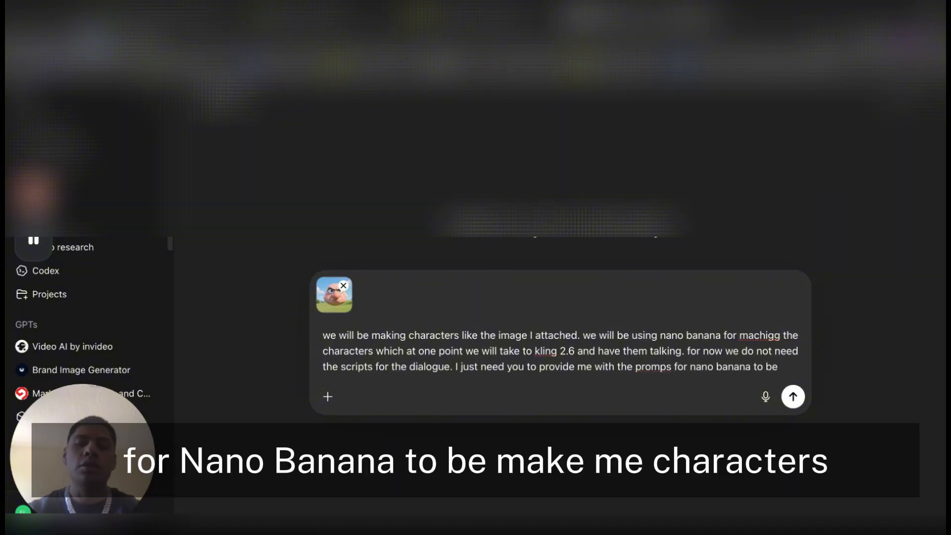
Complete the request sentence with "make me characters like this with a face."
key(BackSpace)
key(BackSpace)
text(make me charat)
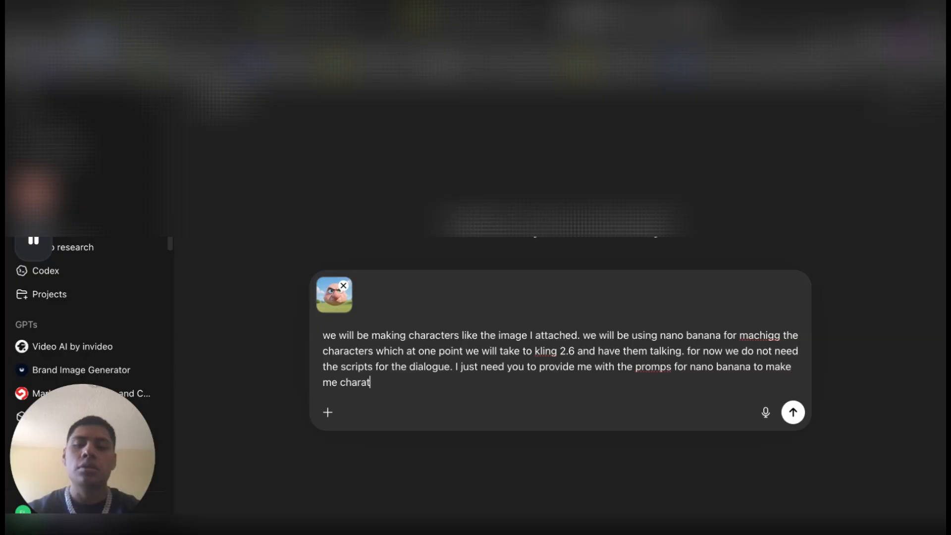
key(BackSpace)
text(c)
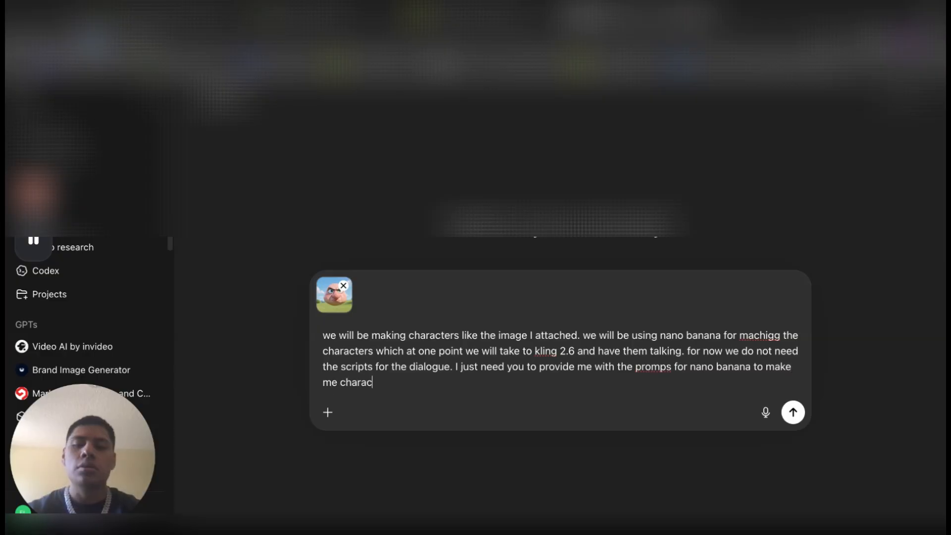
text(ters like this with)
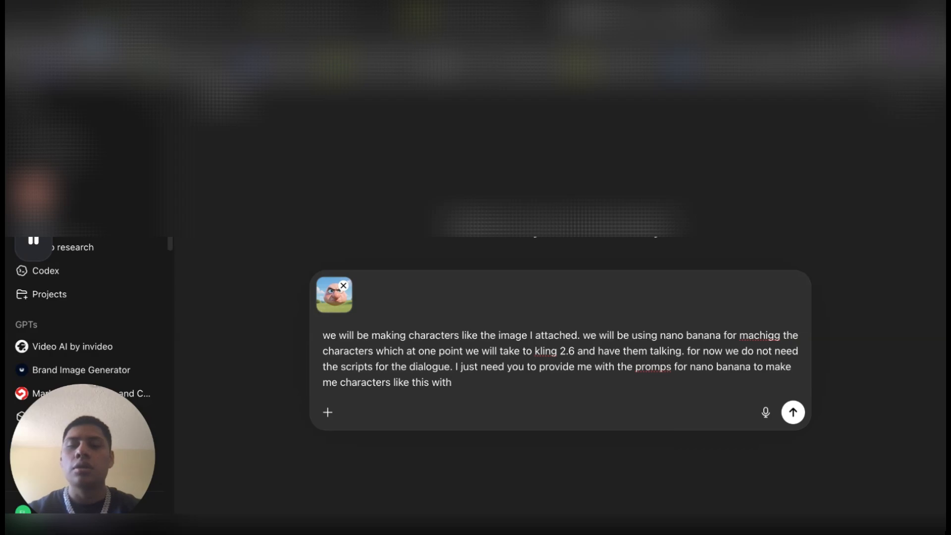
text( a )
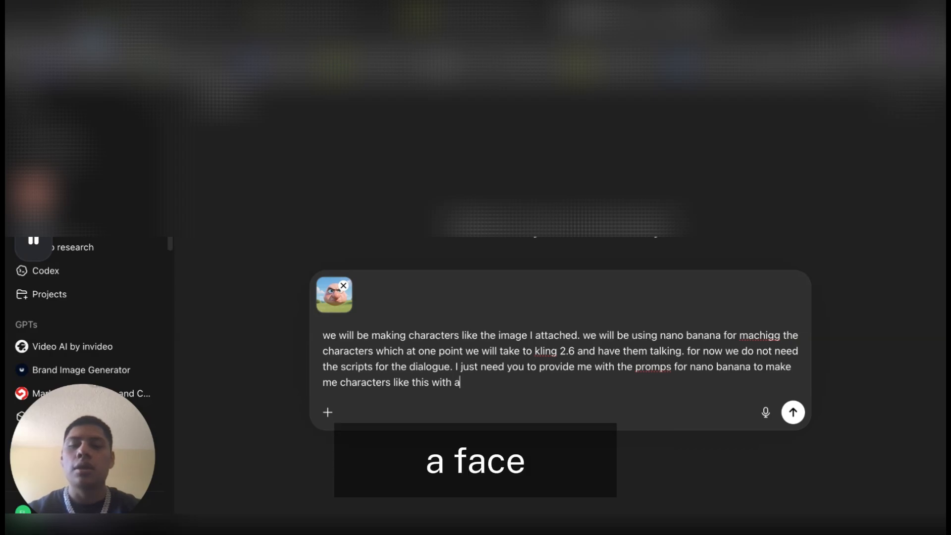
text(face.)
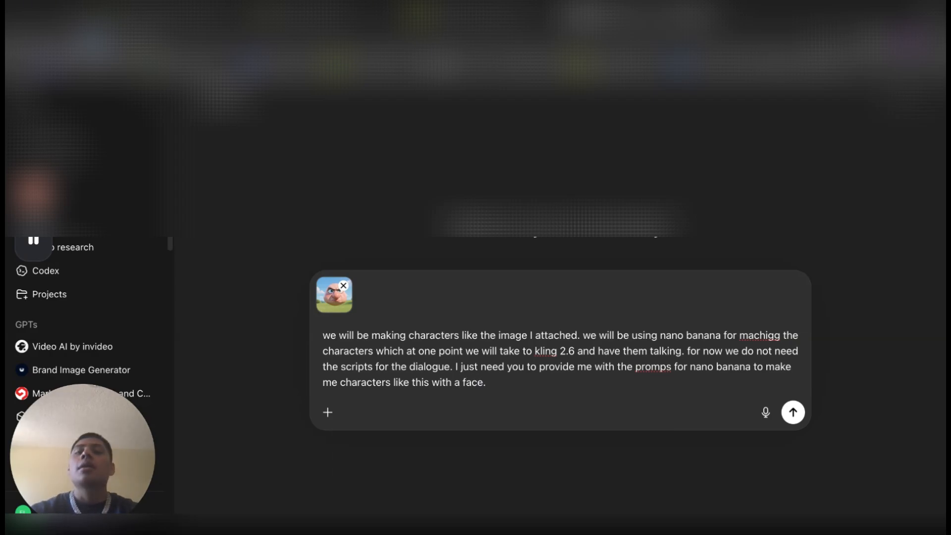
text( the refer)
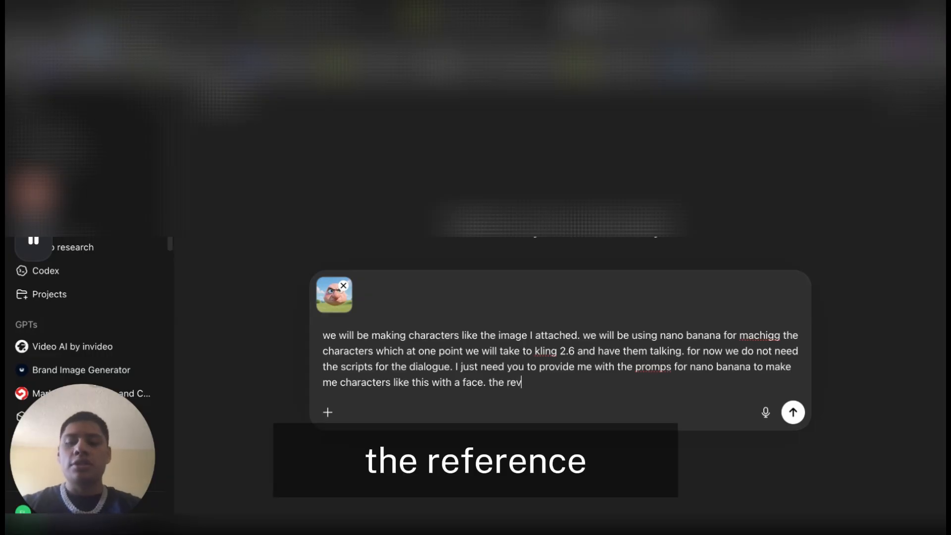
text(ence image f)
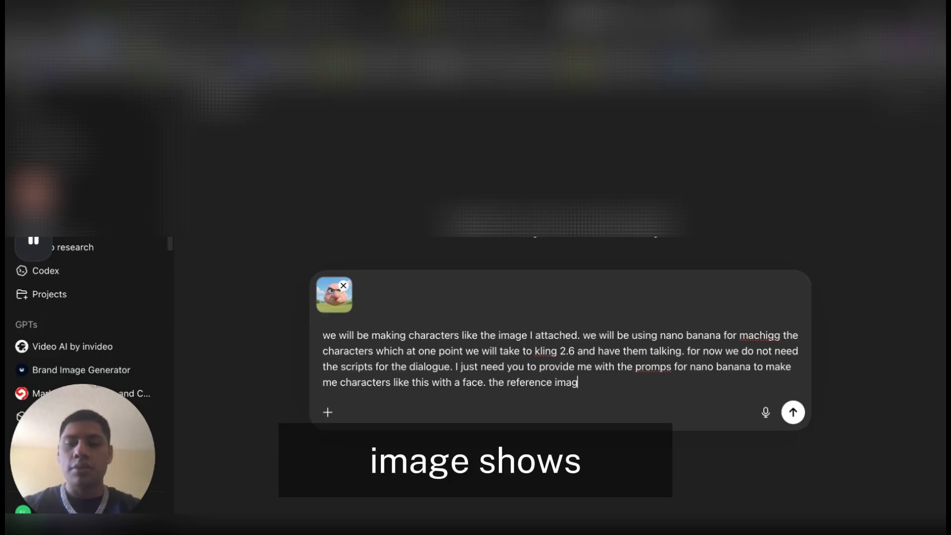
Add the sentence "the reference image shows a talking nose and its frustrated." to the prompt
key(BackSpace)
text(has)
key(BackSpace)
key(BackSpace)
key(BackSpace)
text(s)
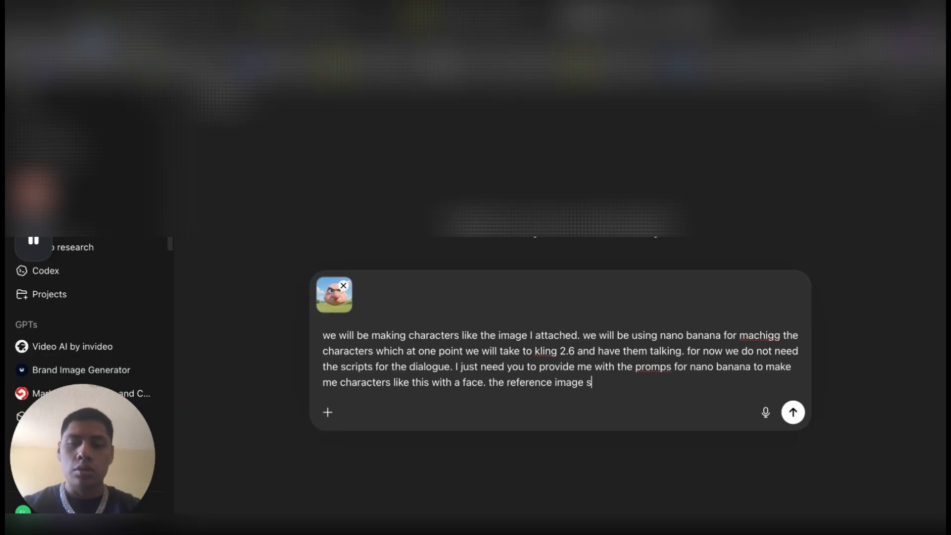
text(hows a tal)
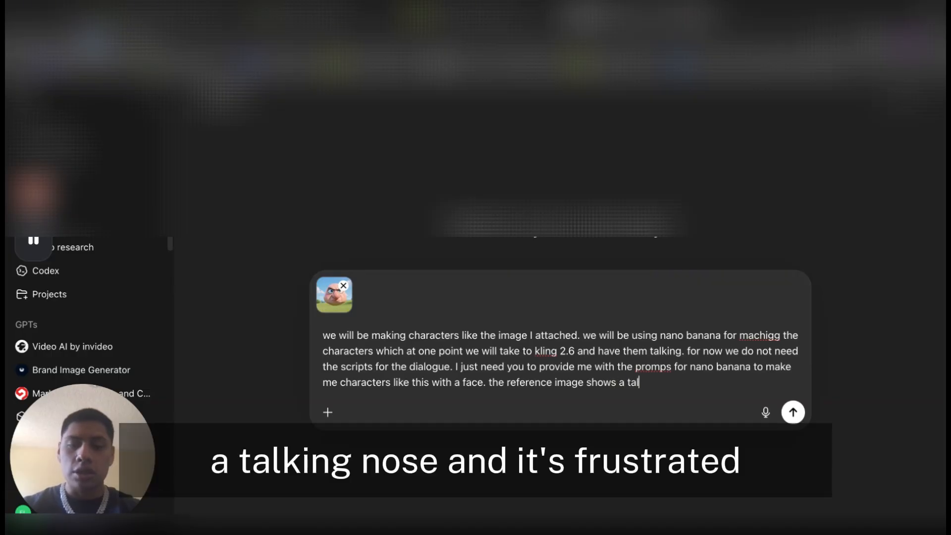
text(king nose and i)
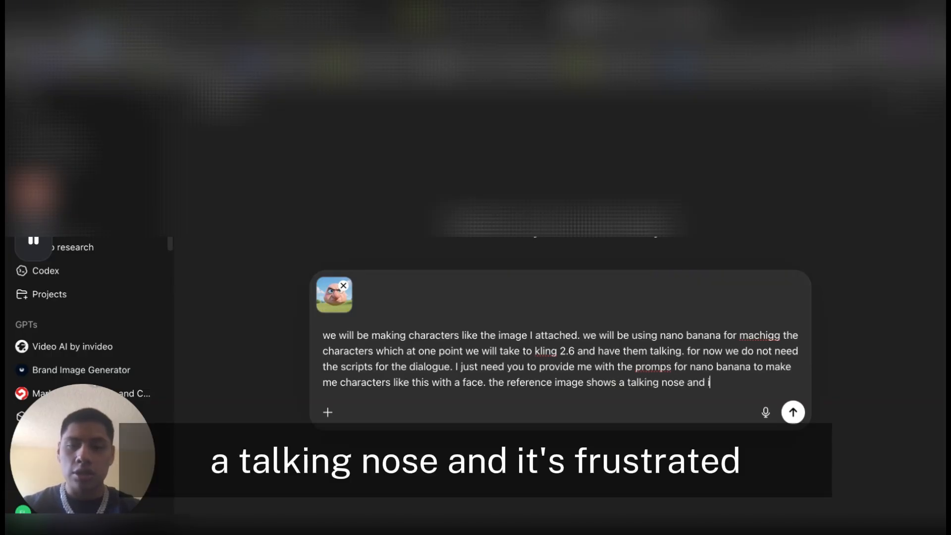
text(ts frustra)
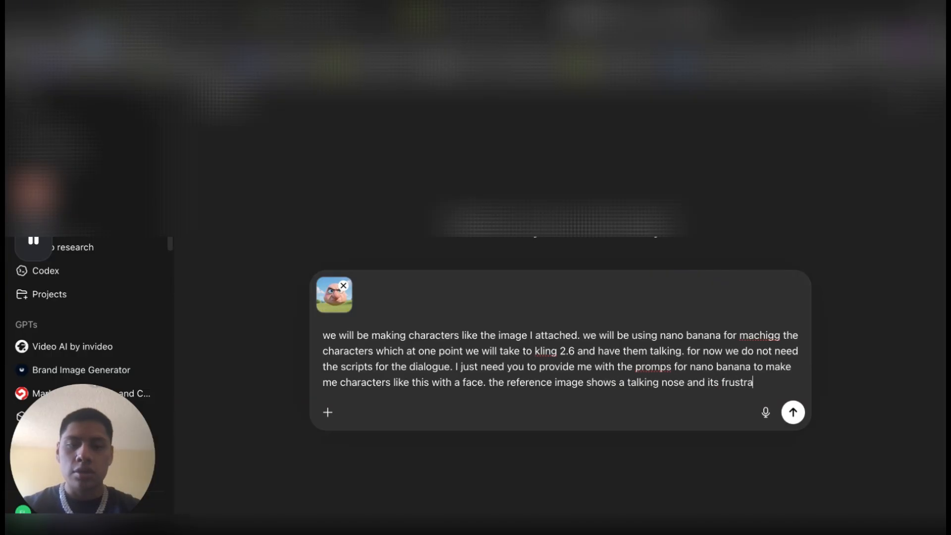
text(ted. )
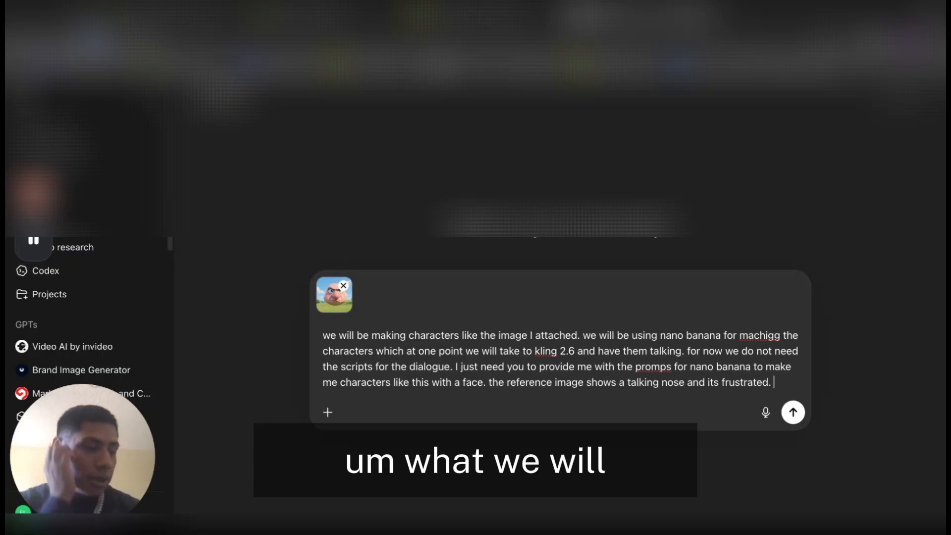
text(what)
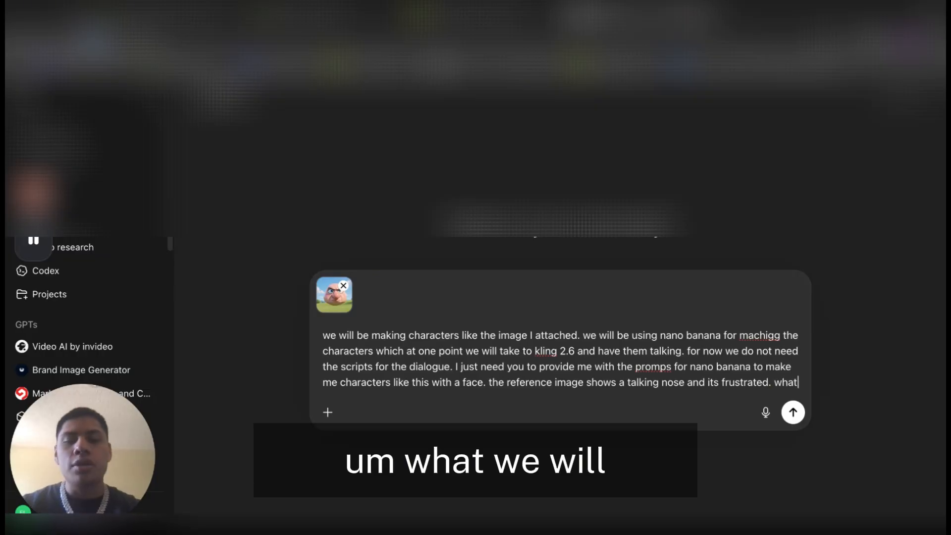
text( we will do)
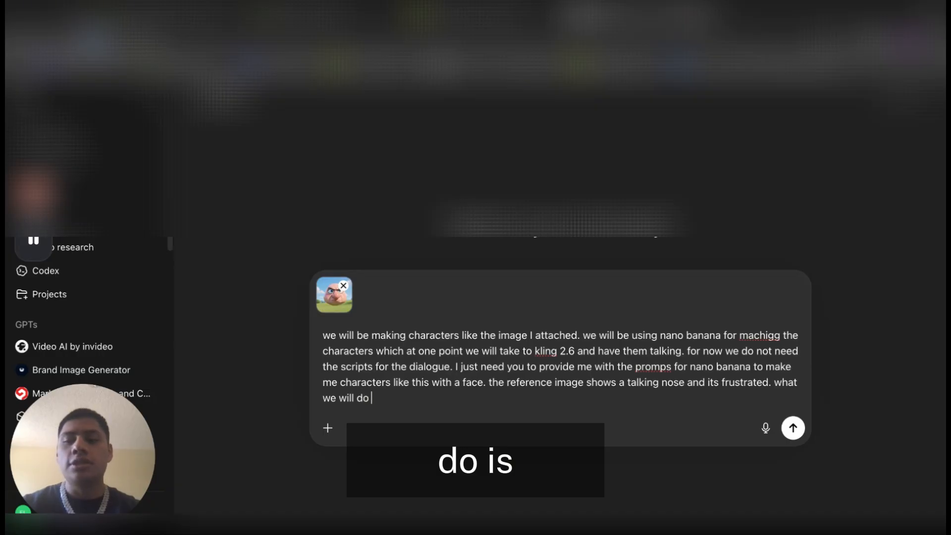
text( is)
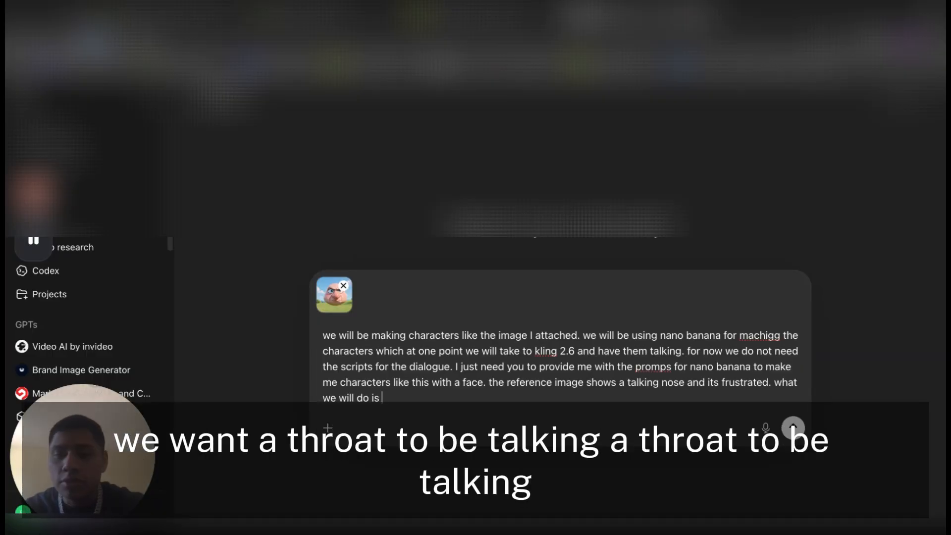
Continue the prompt with the words "what we will do is a throat to be talking"
text(a thro)
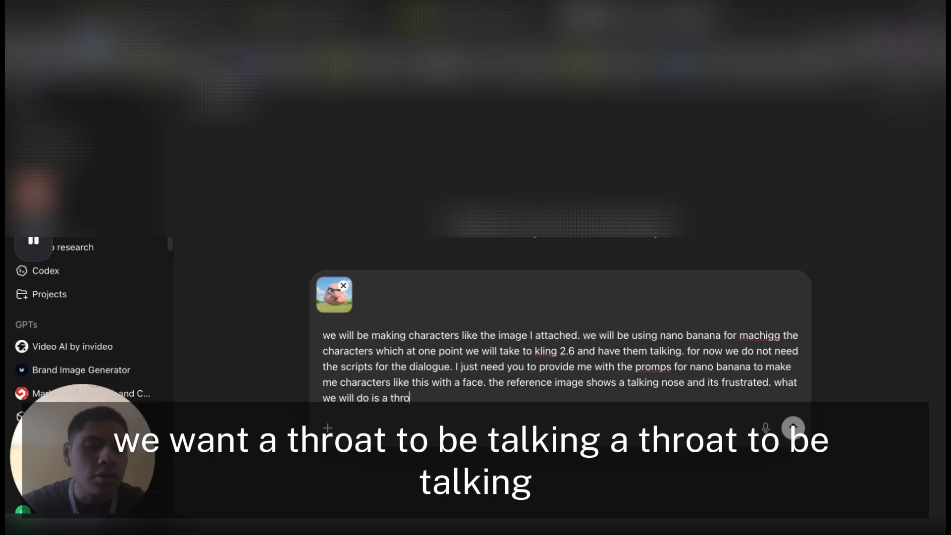
text(at tio be talk)
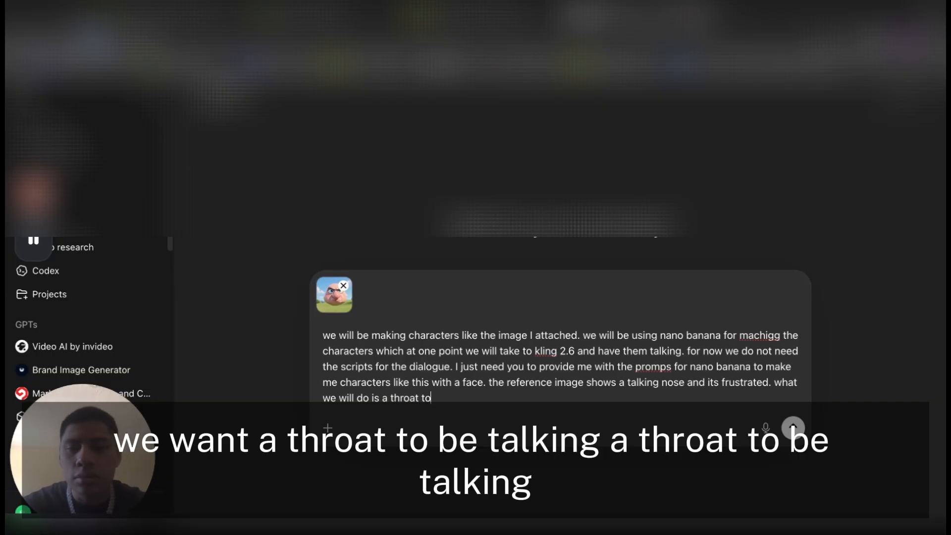
text(ing )
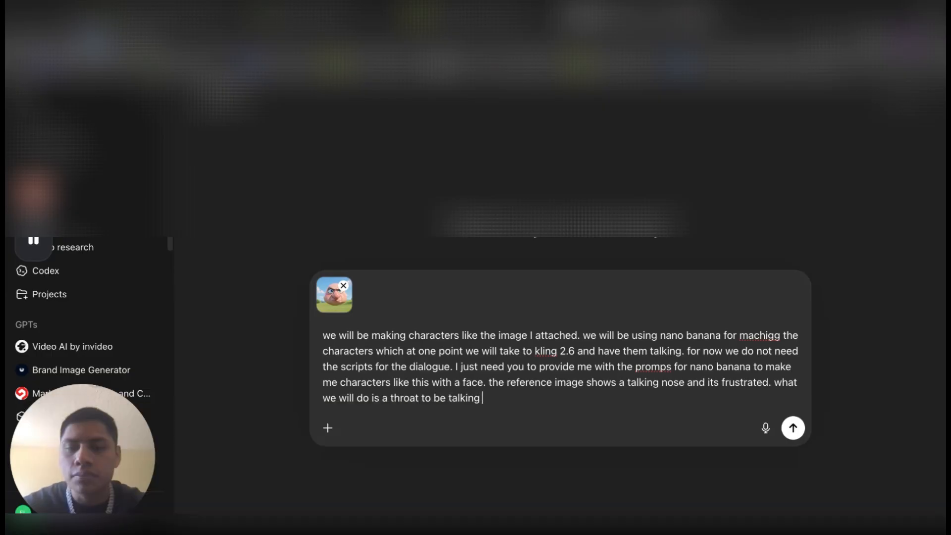
text(.)
Replace "to be talking" at the end of the prompt with "character with a face like the reference image."
key(BackSpace)
key(BackSpace)
key(BackSpace)
key(BackSpace)
key(BackSpace)
key(BackSpace)
key(BackSpace)
key(BackSpace)
key(BackSpace)
key(BackSpace)
key(BackSpace)
key(BackSpace)
key(BackSpace)
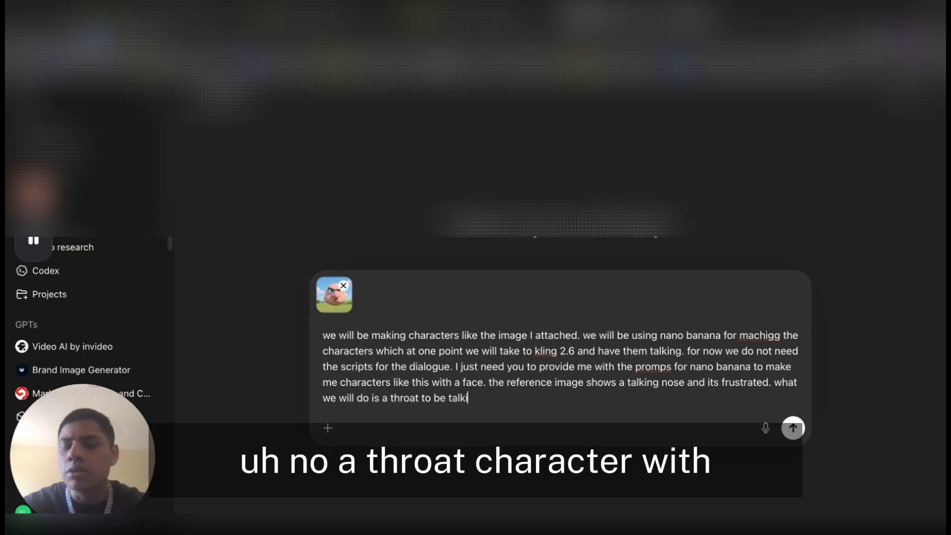
text(w)
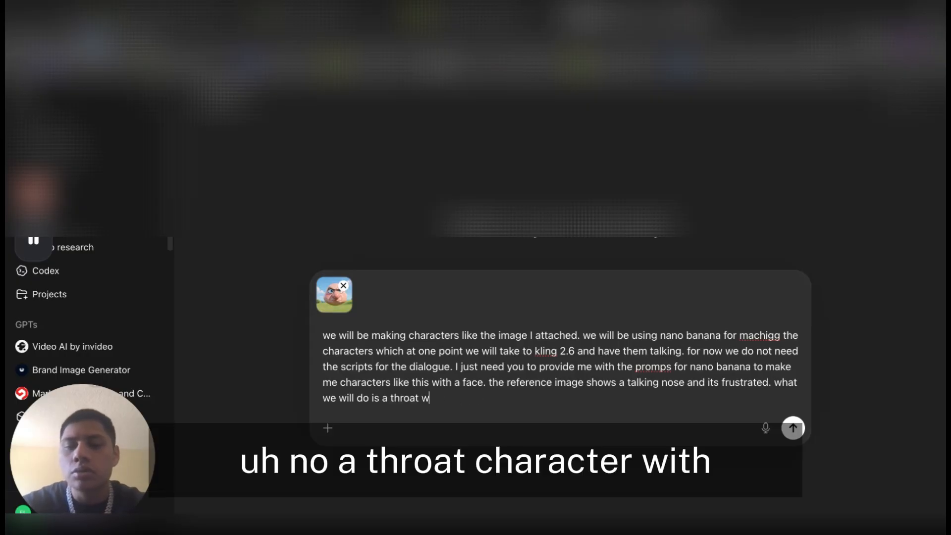
key(BackSpace)
text(character with)
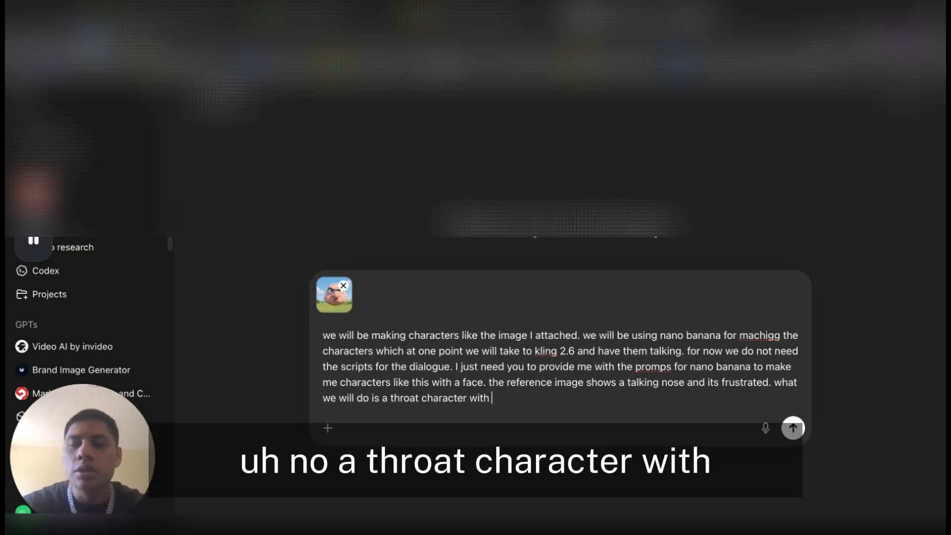
text(h a )
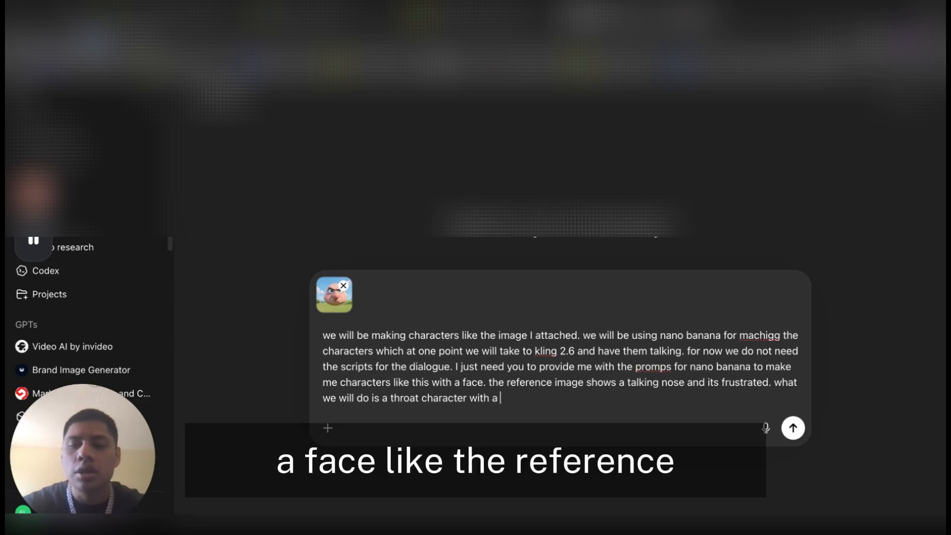
text(face like the )
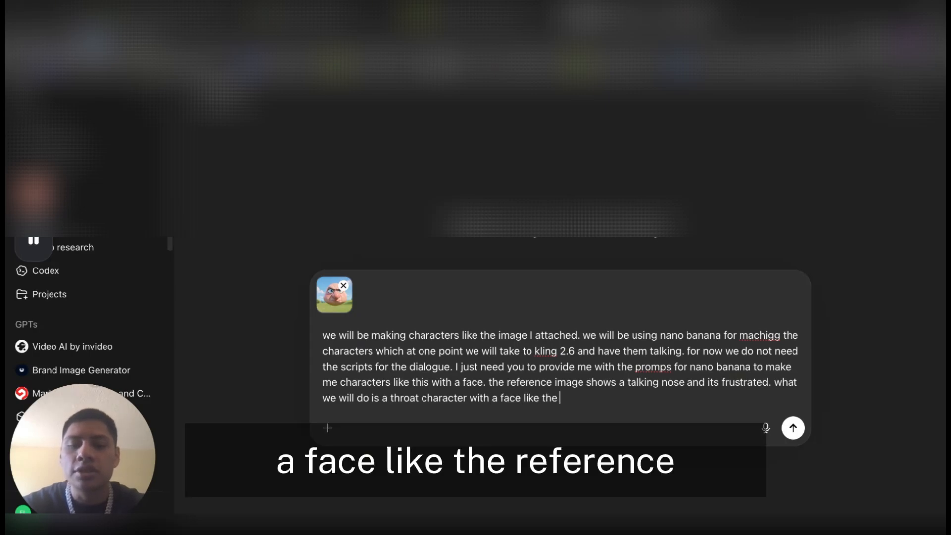
text(refere)
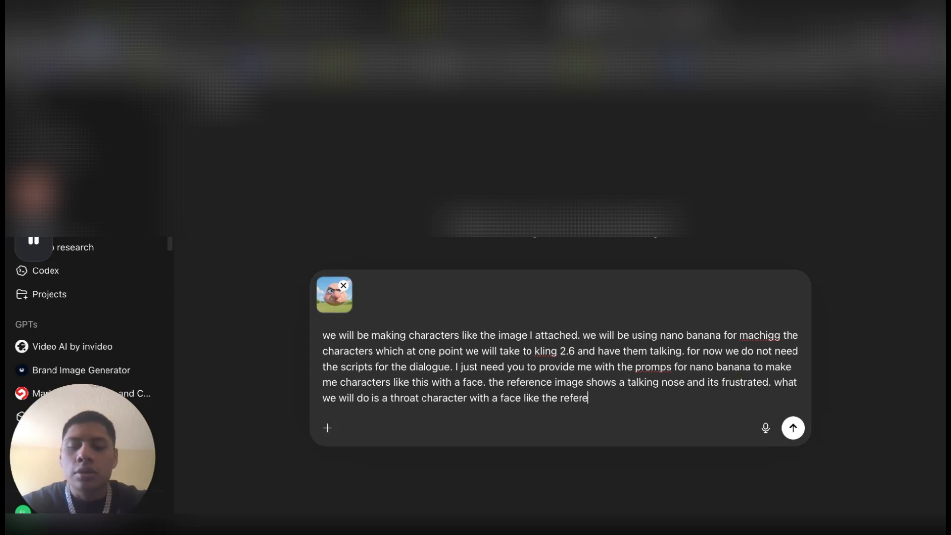
text(nce image.)
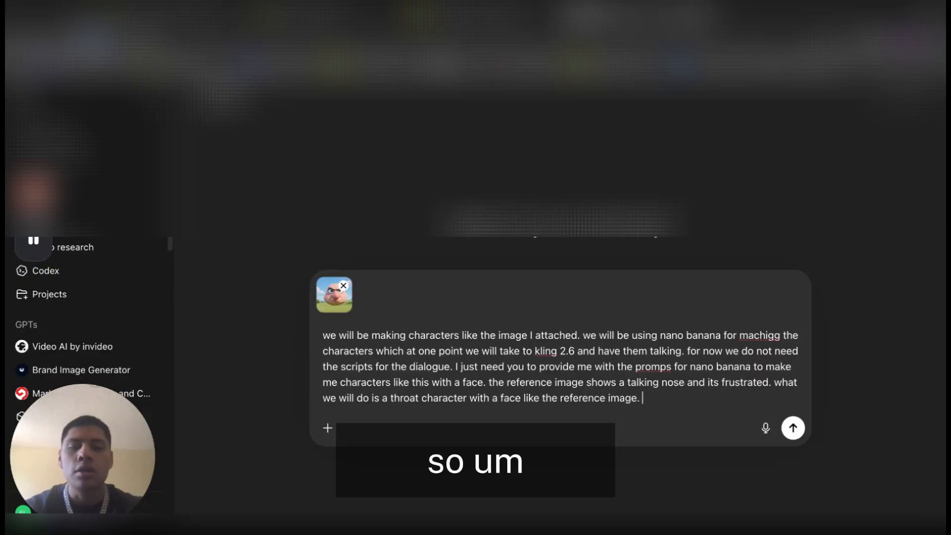
Add the sentence "we will also have the throat salivating mucus and look frightened and frustrated." to the prompt
text(we will)
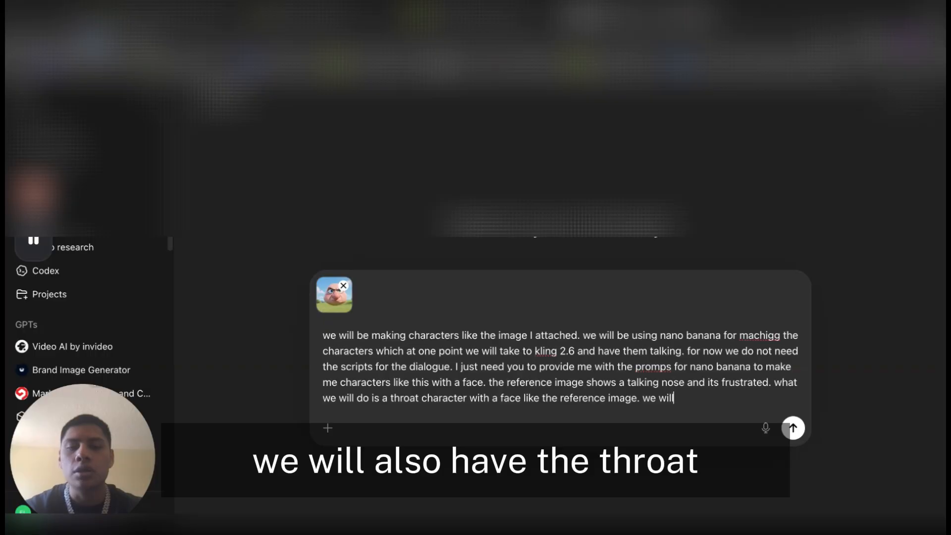
text( also have t)
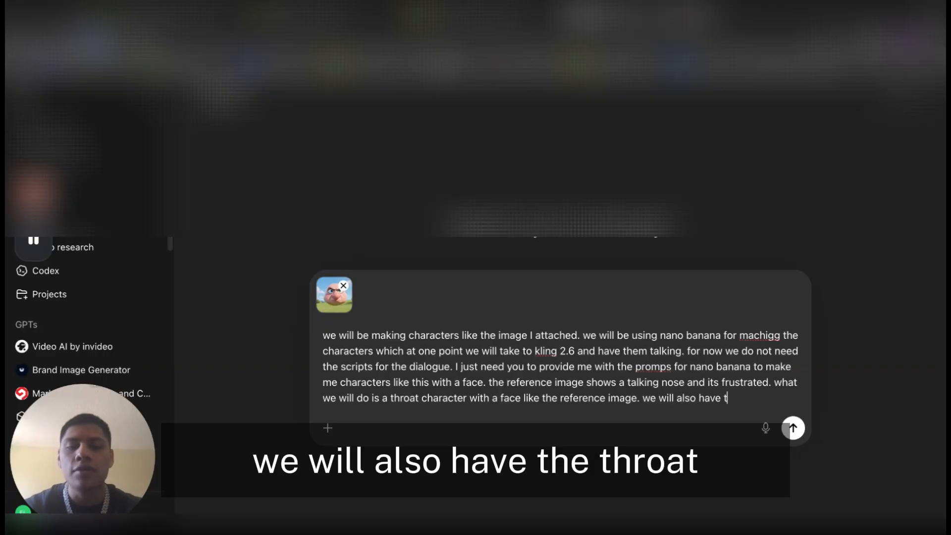
text(he throa)
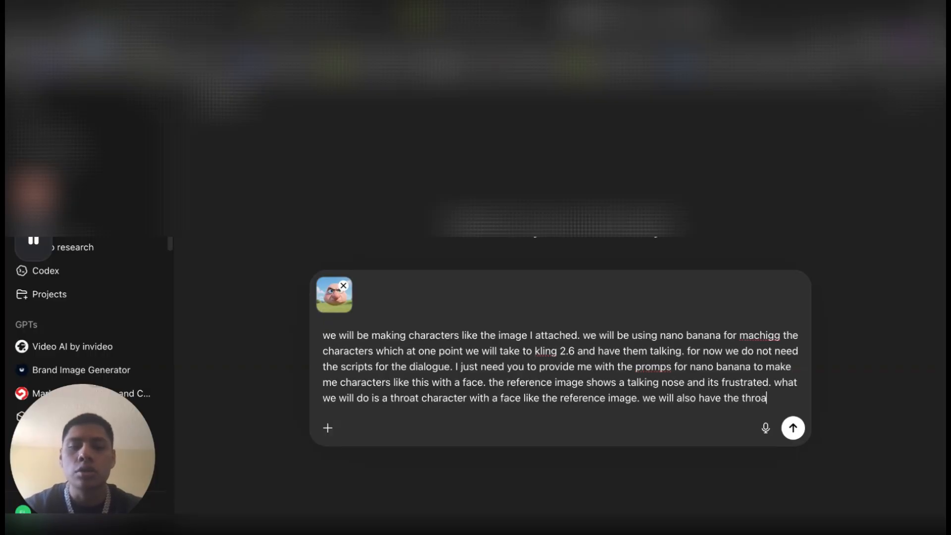
text(t saliv)
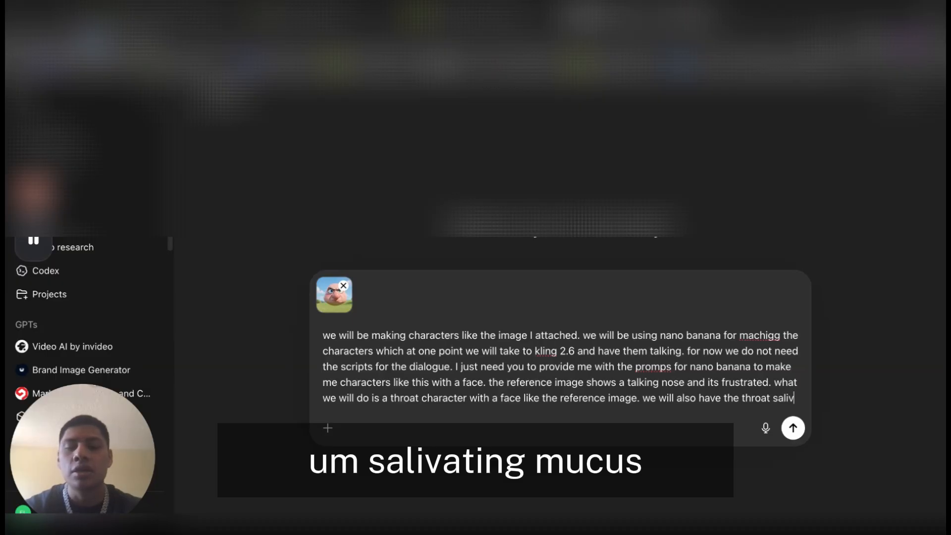
text(ating mucus)
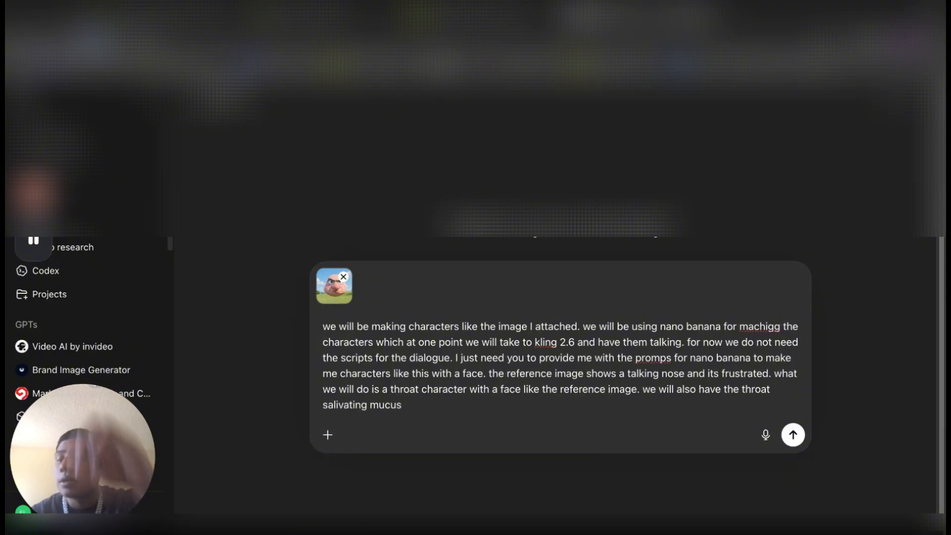
text(and loo)
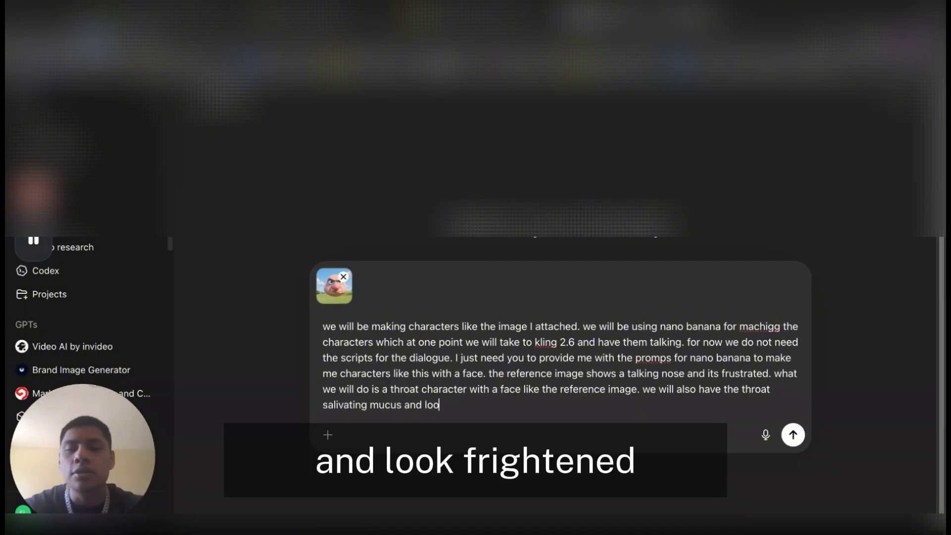
text(k frig)
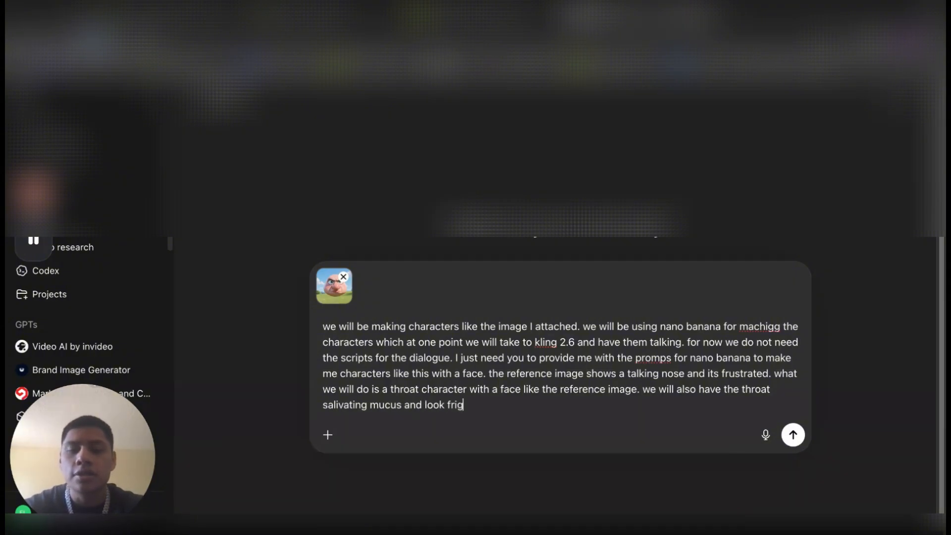
text(htened and)
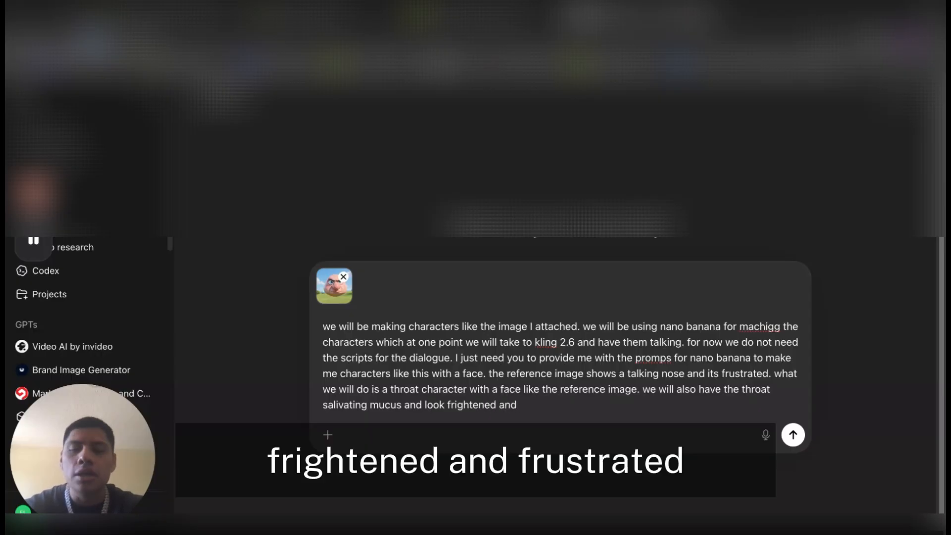
text(frustrated. make me several)
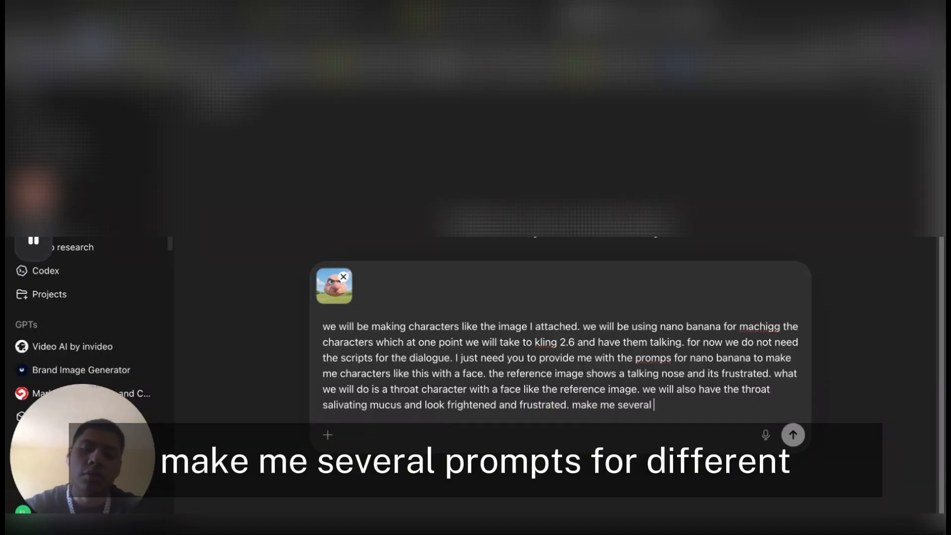
Finish the prompt's last sentence with "prompts for different styles and backgrounds." and send the prompt
text(prompt s)
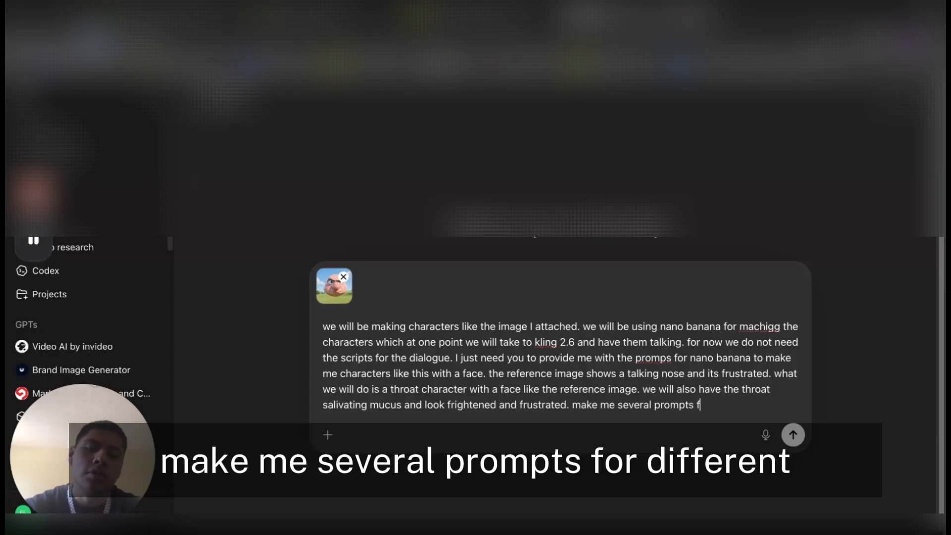
text(for different)
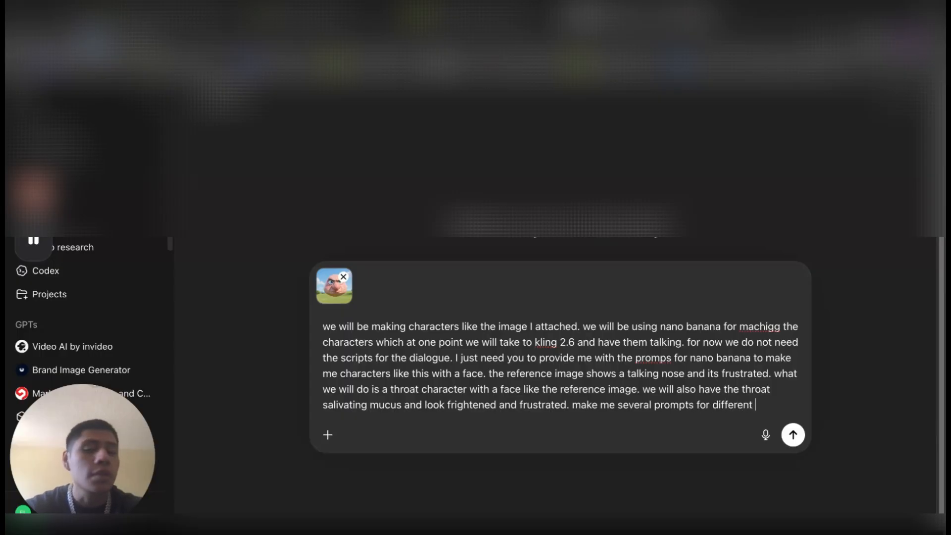
text( styles)
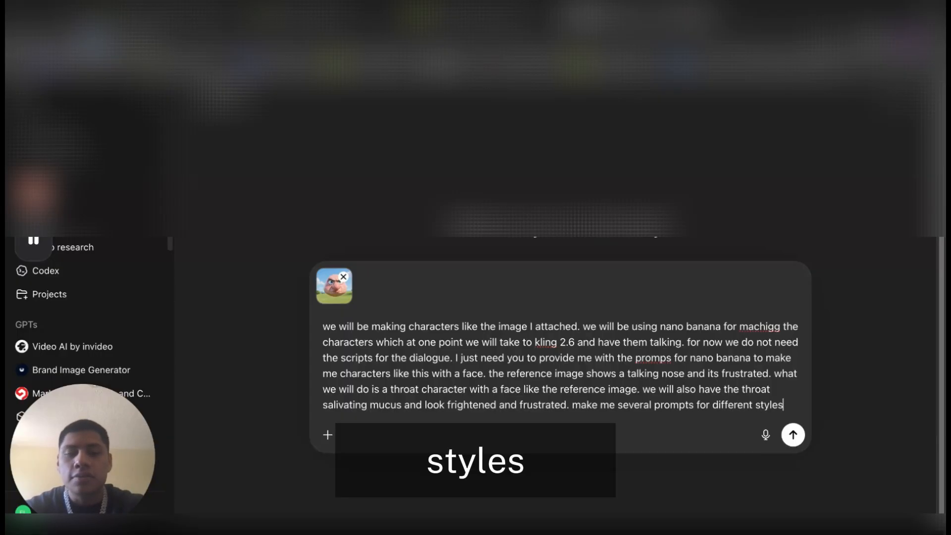
text(. )
text(am)
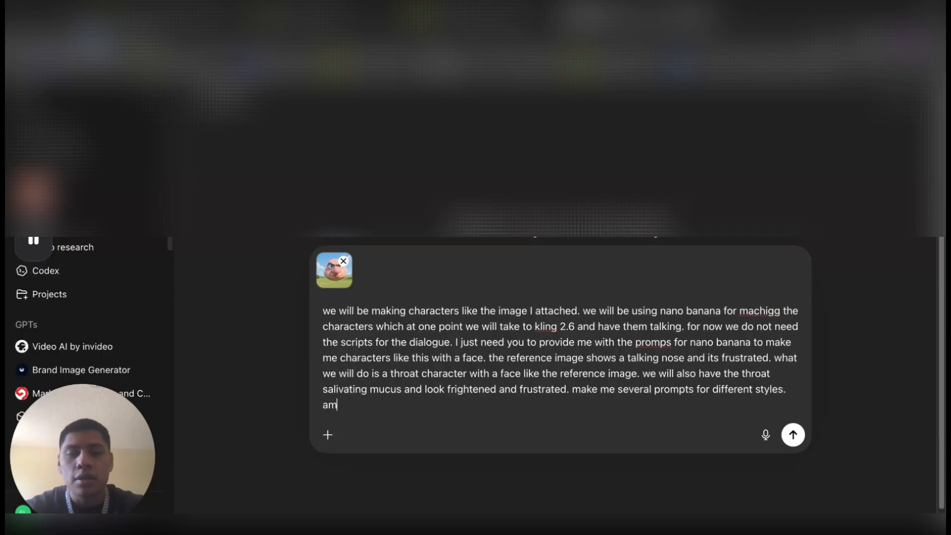
key(BackSpace)
key(BackSpace)
key(BackSpace)
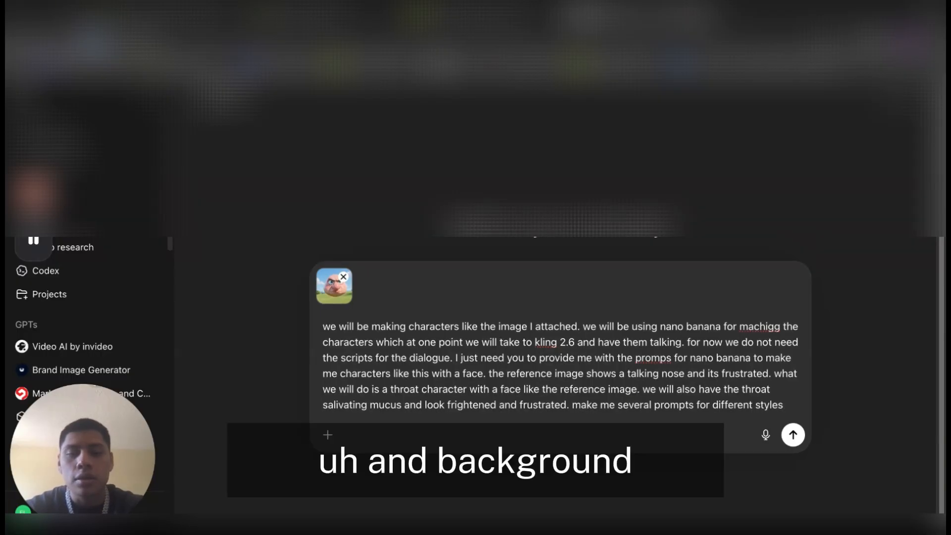
text(and backgr)
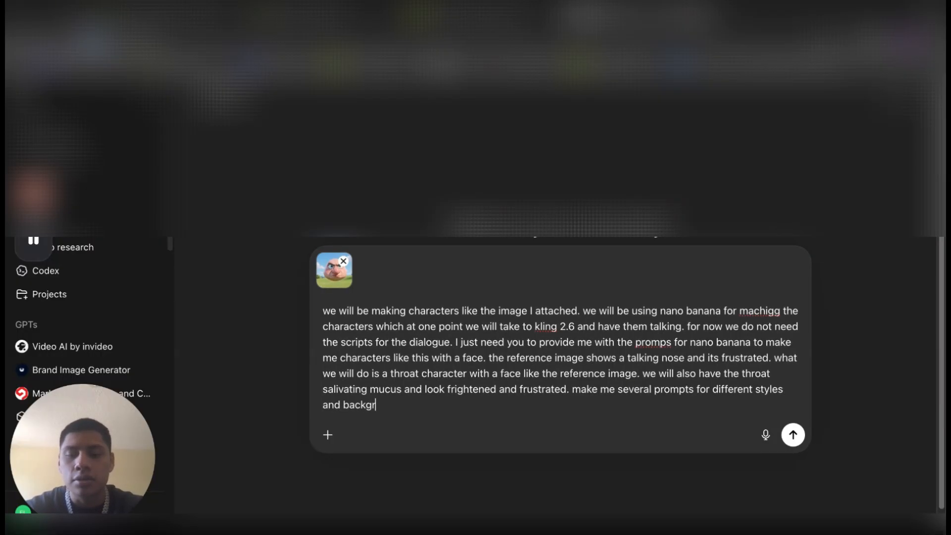
text(ounds.)
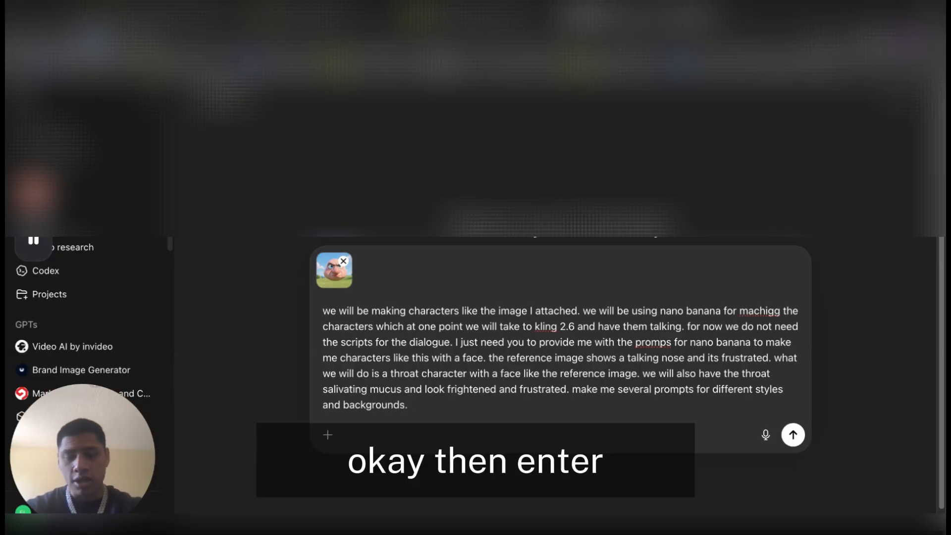
key(Return)
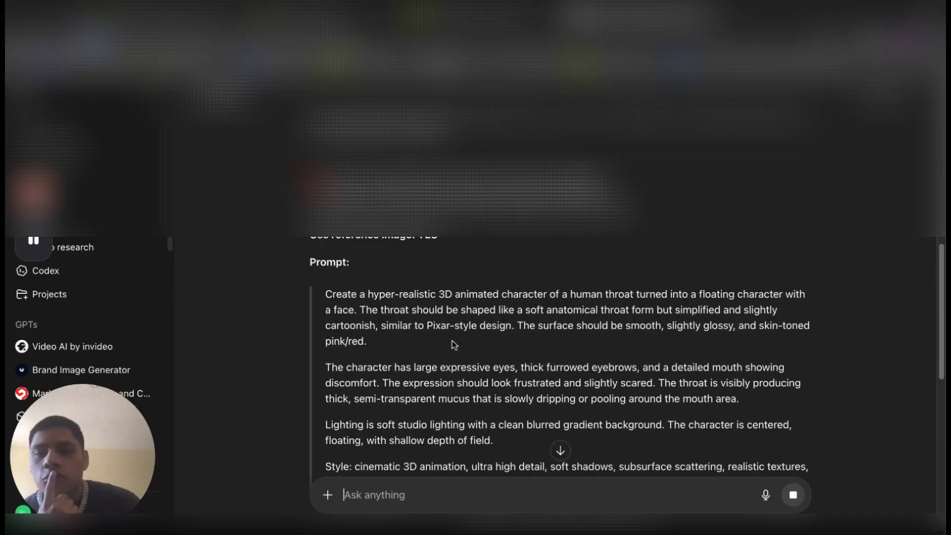
Copy the first generated throat prompt, switch to the Nano Banana image generator, enable Unlim and paste the prompt as the scene description
scroll(454, 345, down, 3)
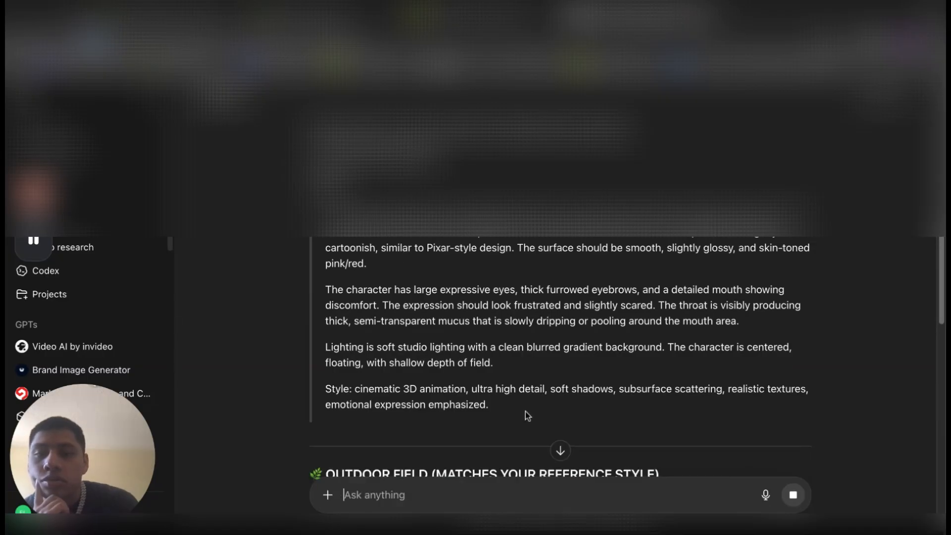
drag(523, 410, 328, 215)
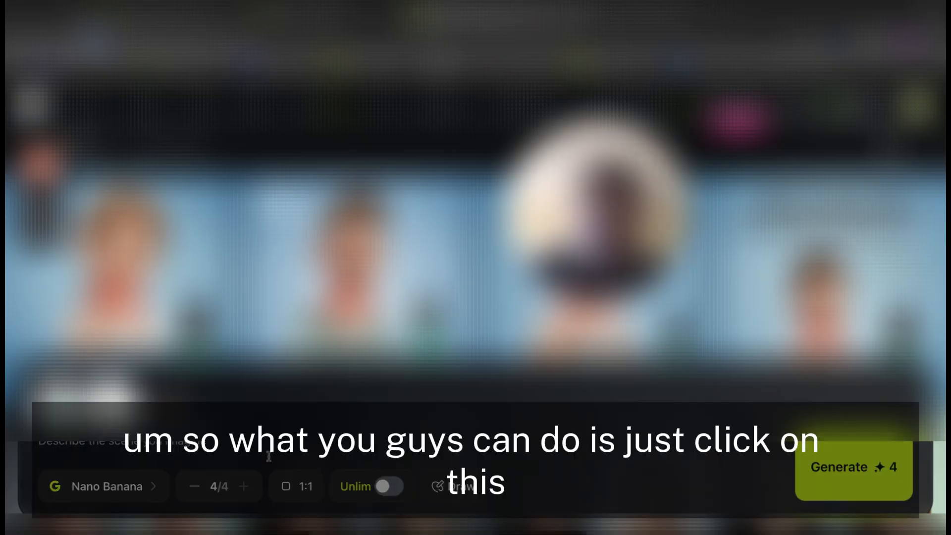
click(388, 488)
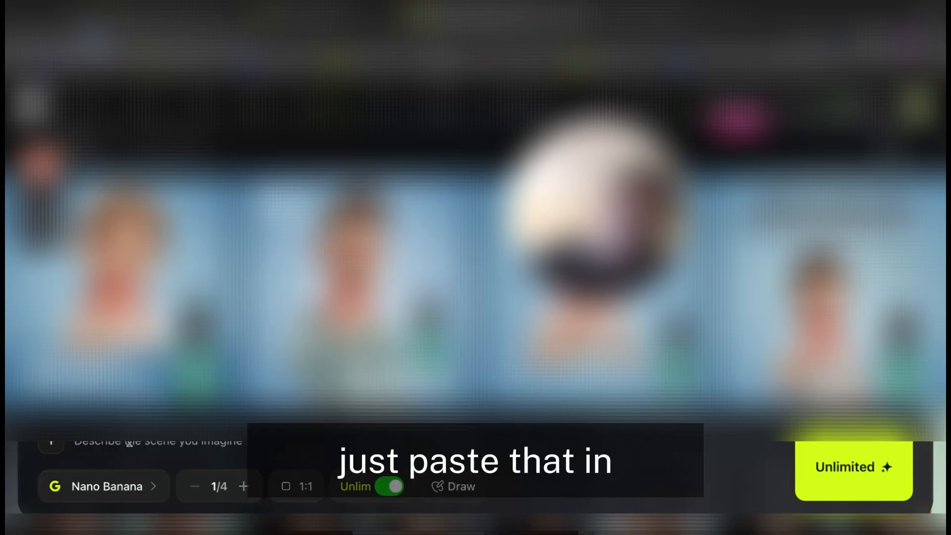
key(ctrl+v)
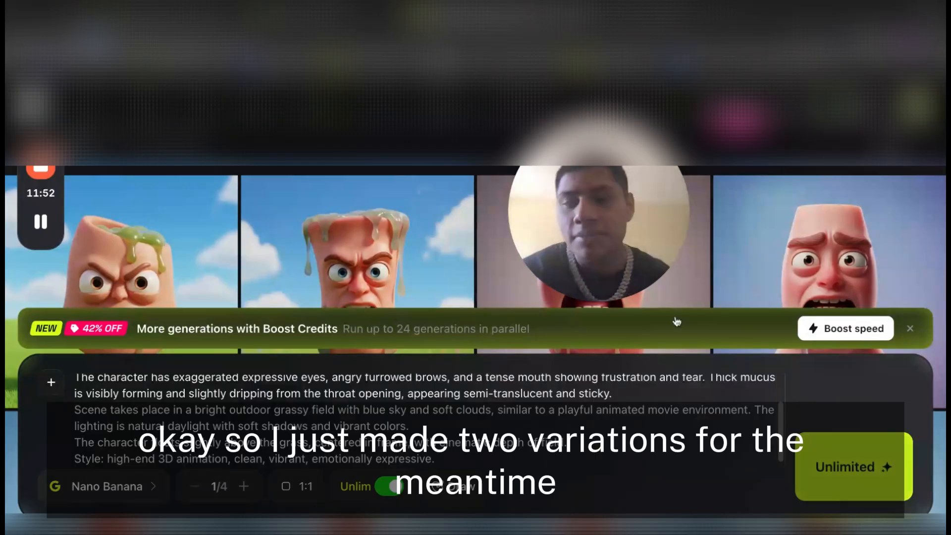
Download the generated image of the angry throat against a blue sky with mucus dripping over its top rim
mouse_move(547, 256)
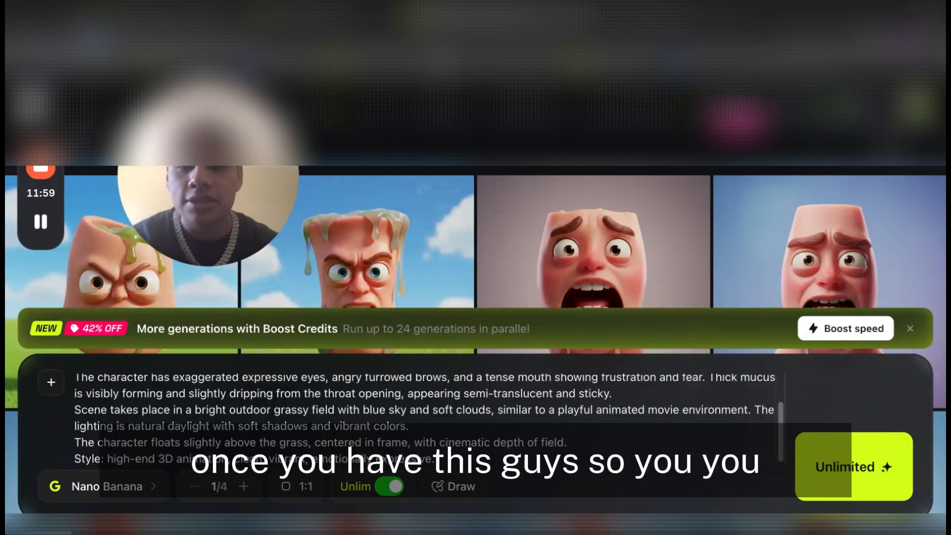
mouse_move(377, 283)
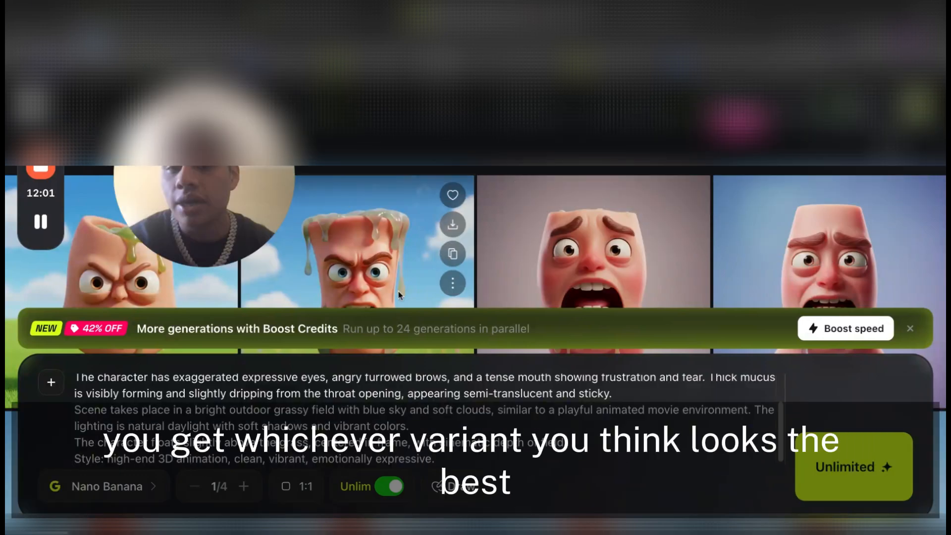
scroll(390, 288, down, 1)
scroll(390, 291, down, 1)
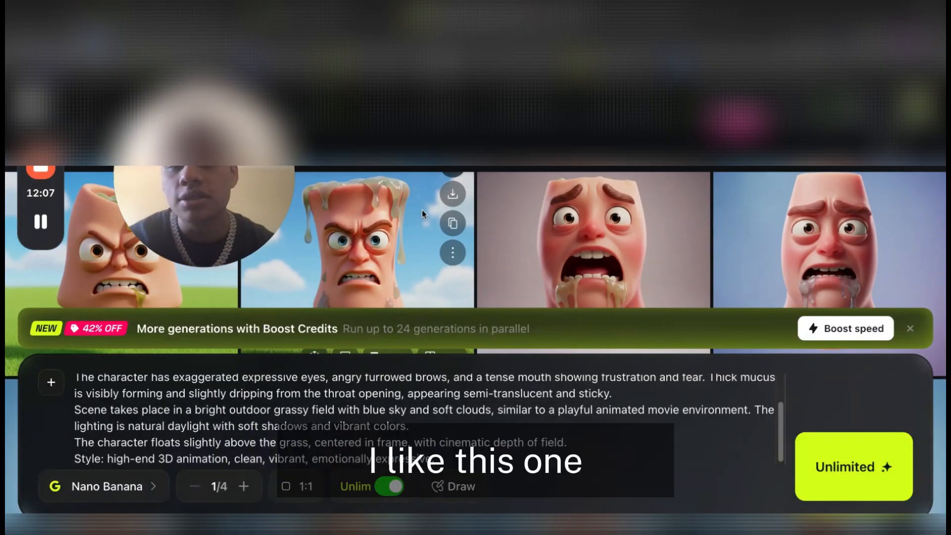
click(450, 202)
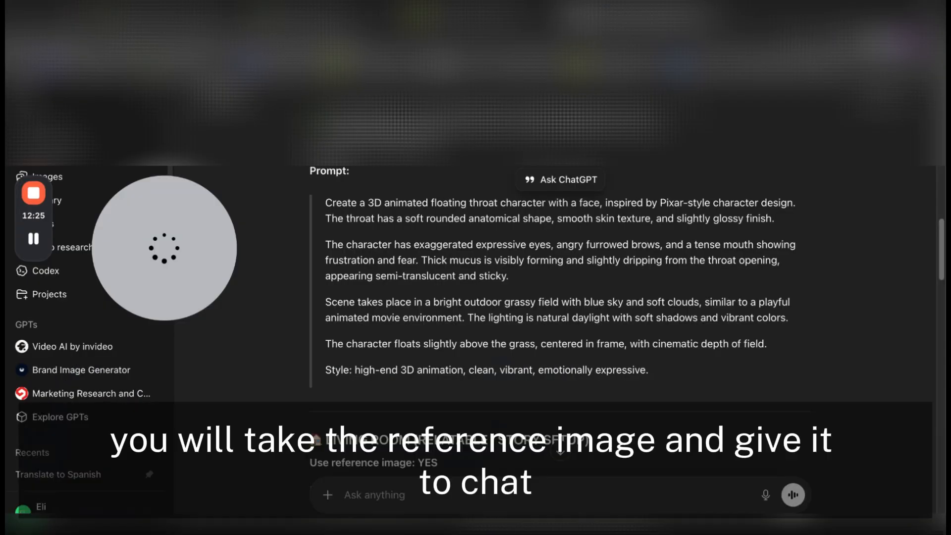
Switch to ChatGPT, attach the downloaded throat image and write "this is what we were able to make. now we need the dialogue for the character."
drag(476, 124, 478, 276)
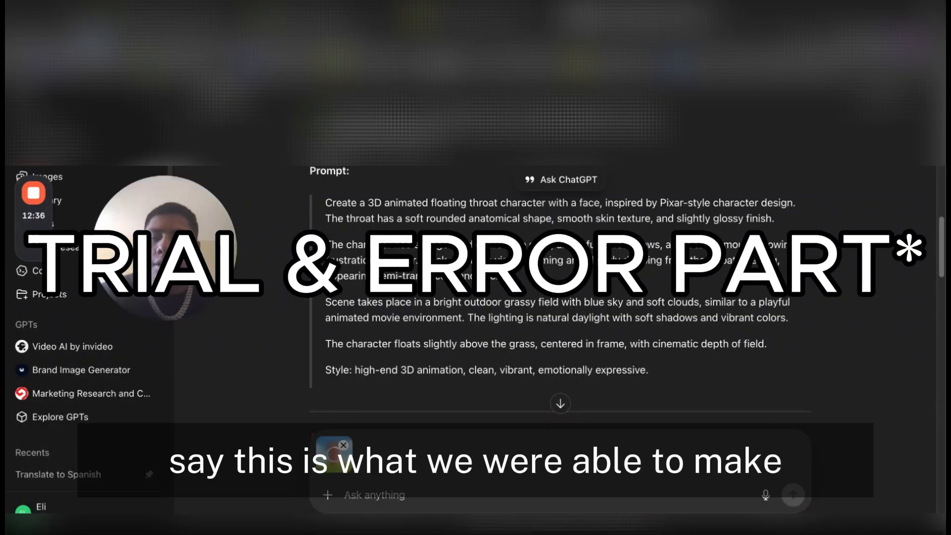
text(this is what we were ab)
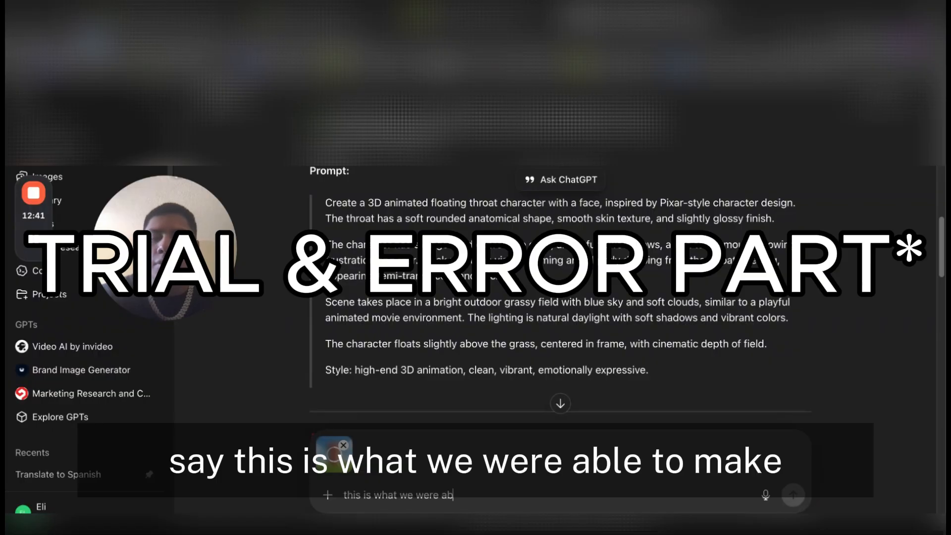
text(le to make. now we need the)
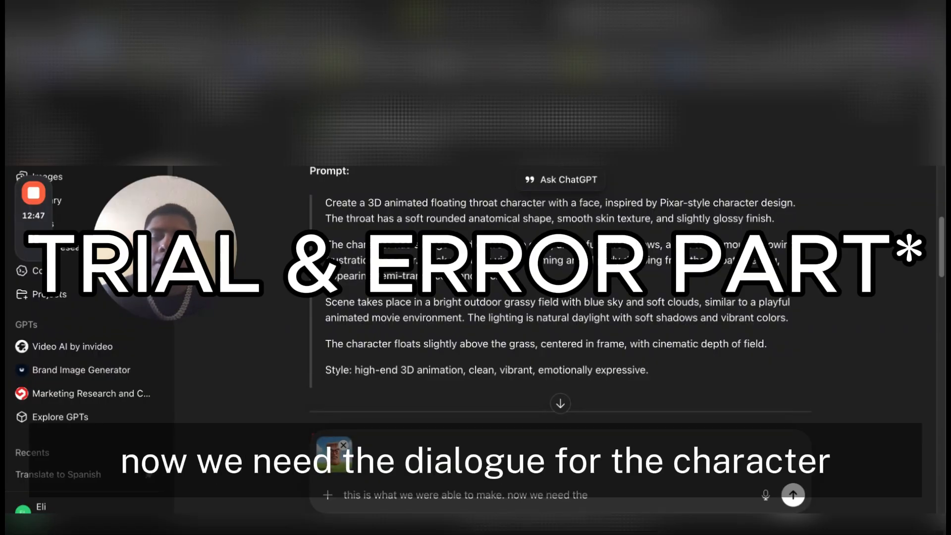
text( dialogue for the character.)
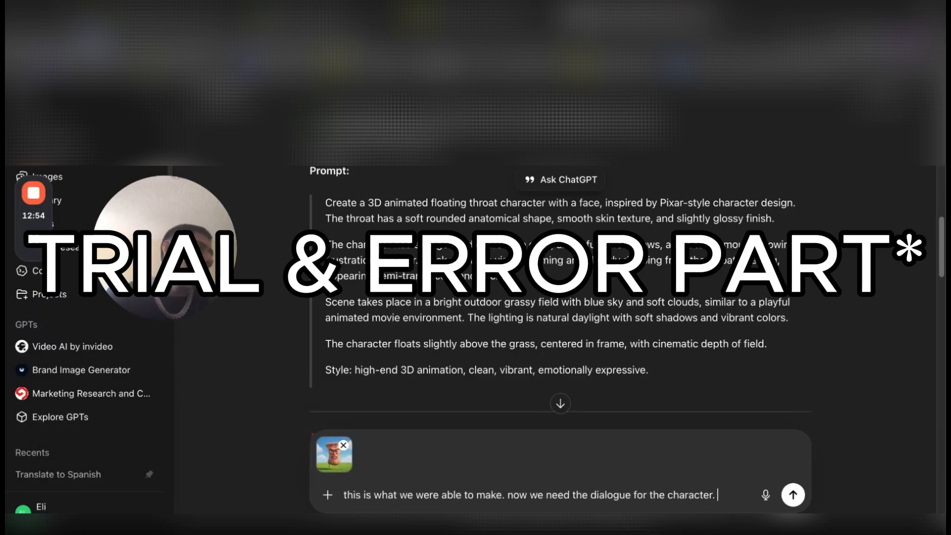
text( the character will be saying)
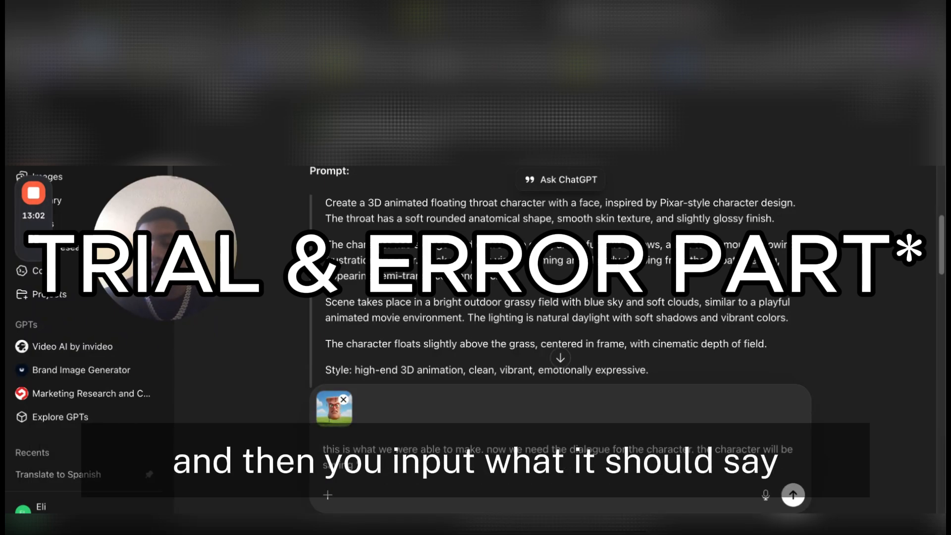
text( "fipjrgneirgunrwg")
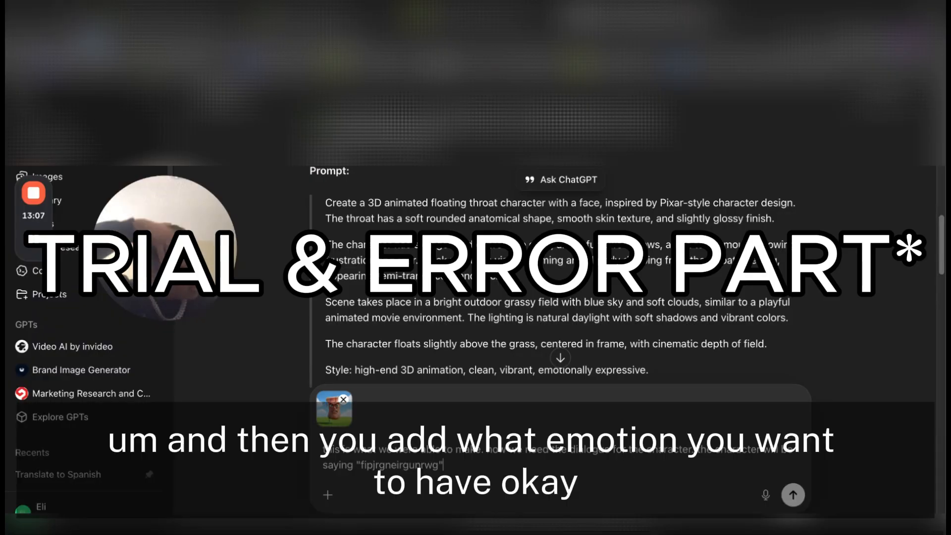
text(. it)
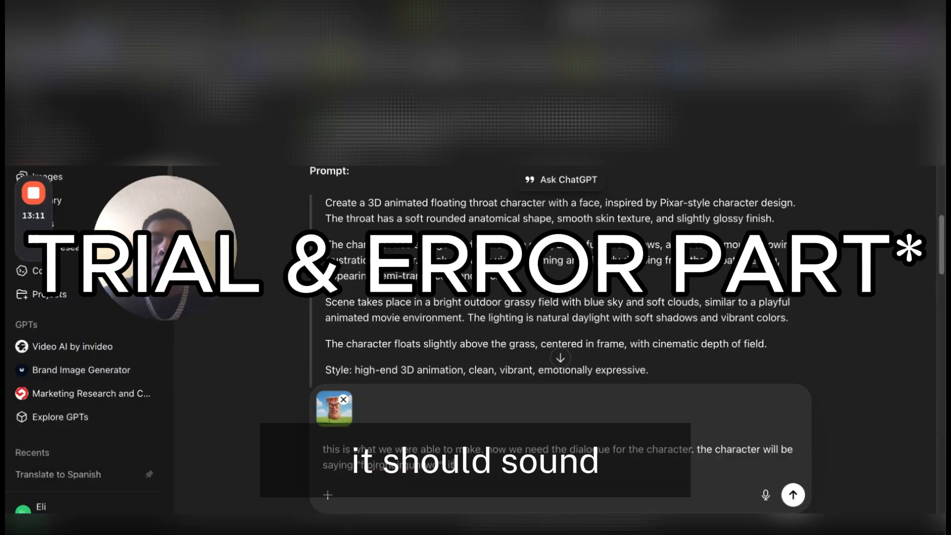
text( should sou)
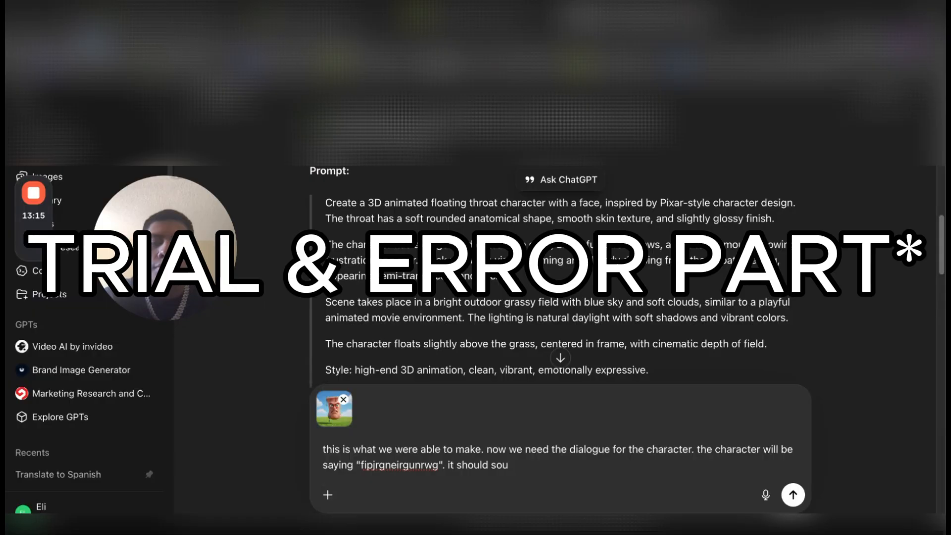
text(dd sad/)
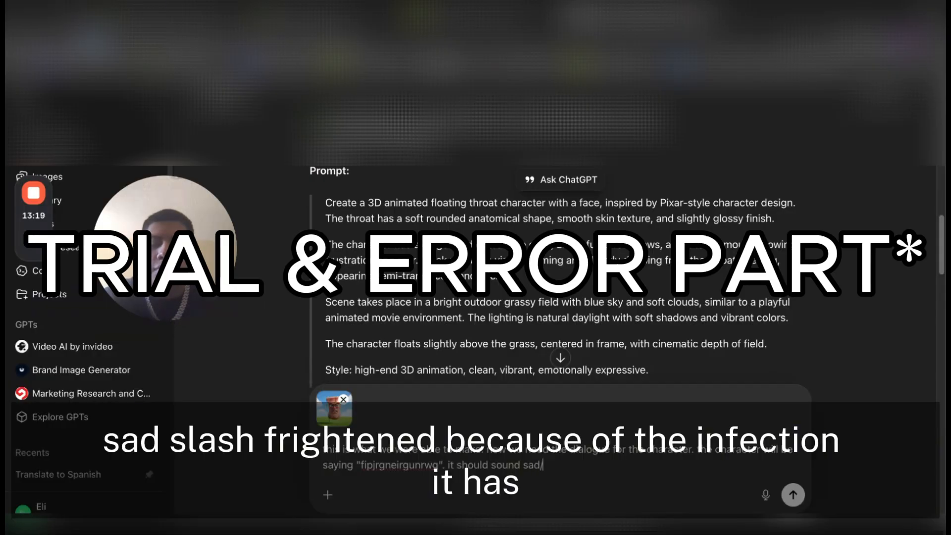
text(scared because of the ing)
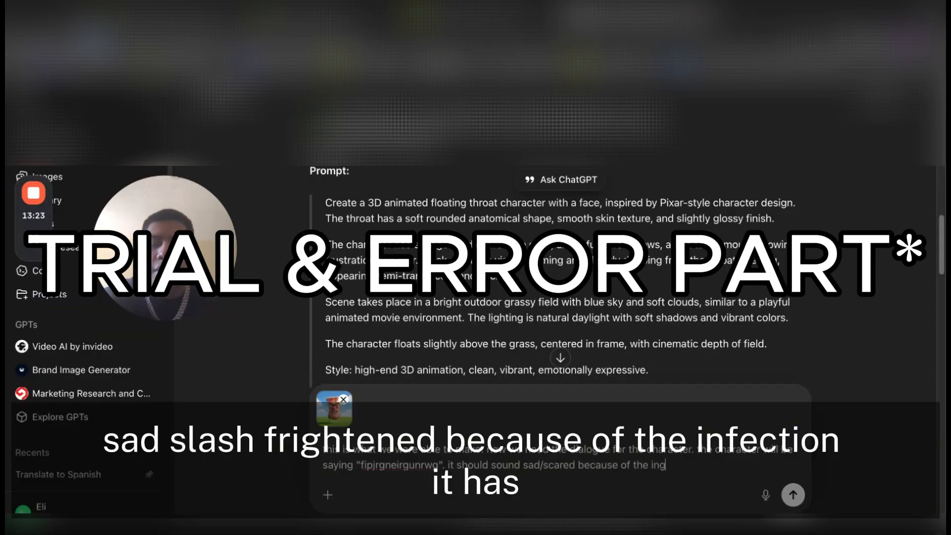
Add the sentence "it should sound sad/scared because of the infection it has." to the message
key(BackSpace)
key(BackSpace)
text(nfection it has.)
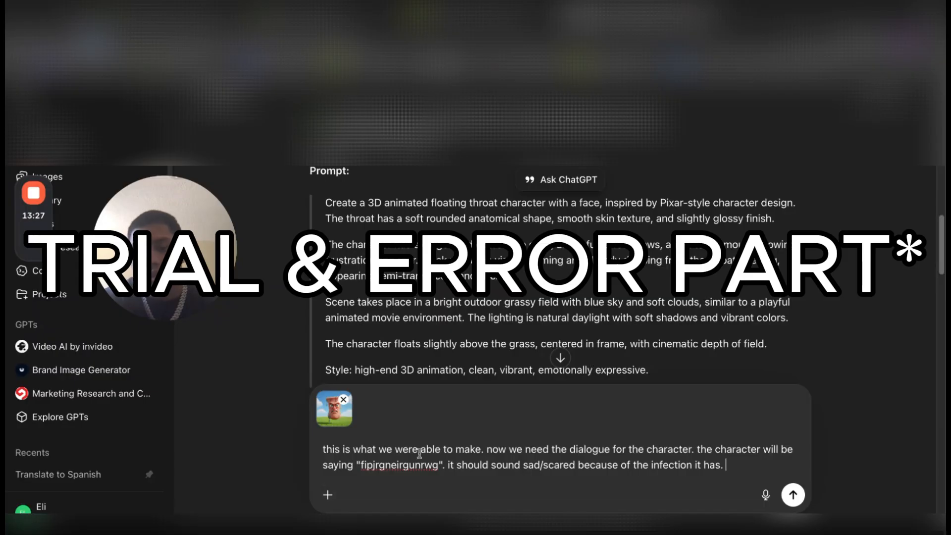
Replace the placeholder line with "Im your throat and I suffer from mucus because you keep using temporary solutions like nasal sprays and tissues" and send it
double_click(399, 465)
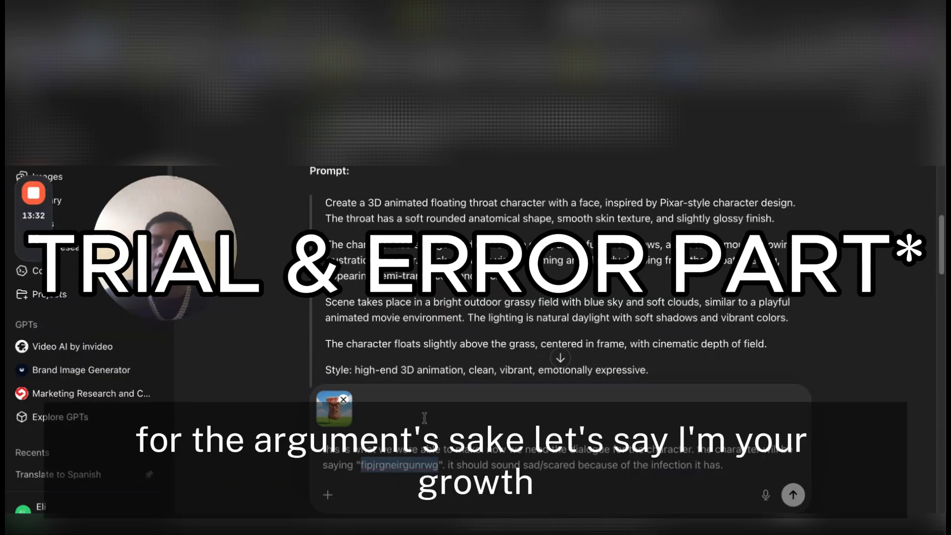
text(Im your throat and )
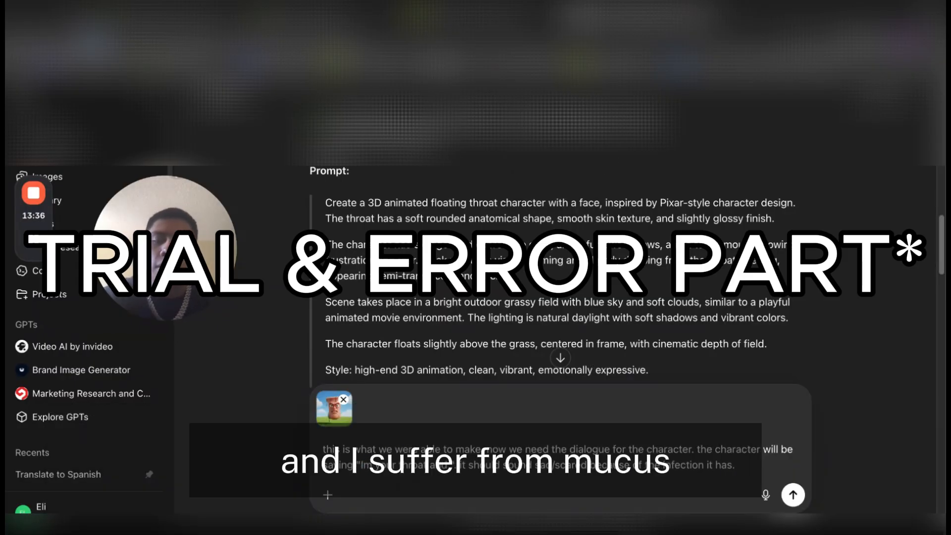
text(i suffer from )
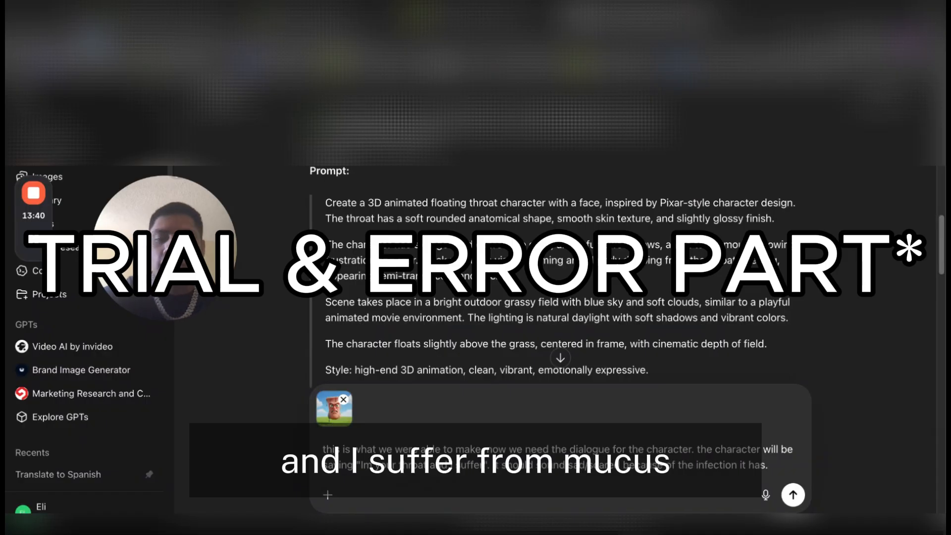
text(mucus because you)
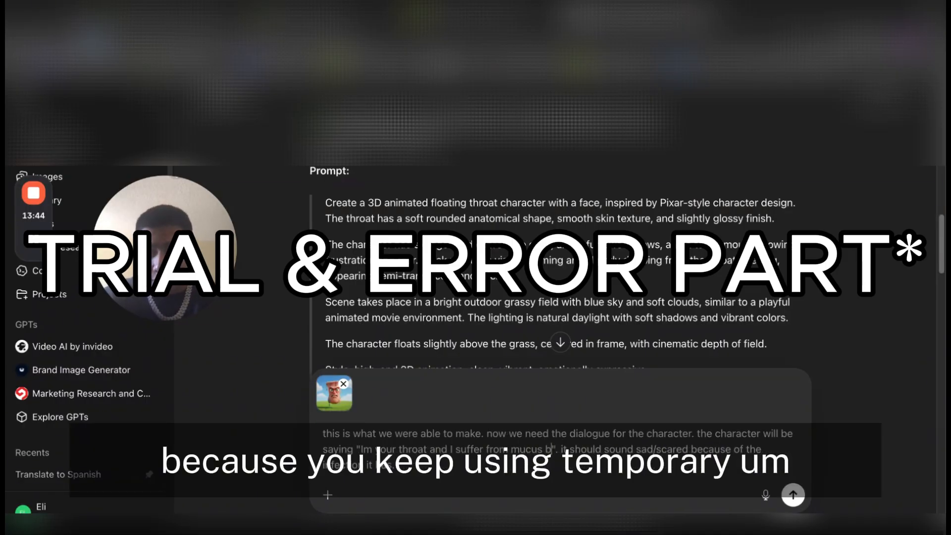
text( keep using temp)
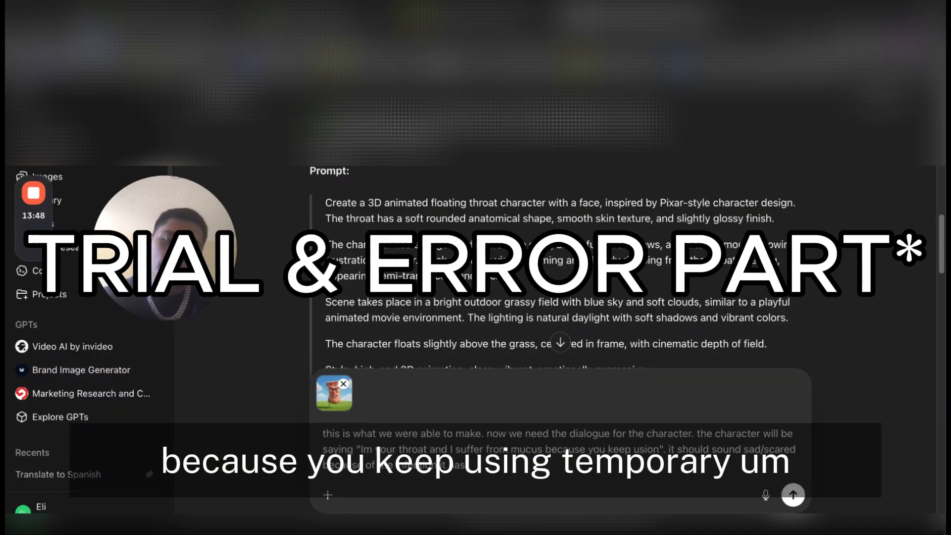
text(orary solutio)
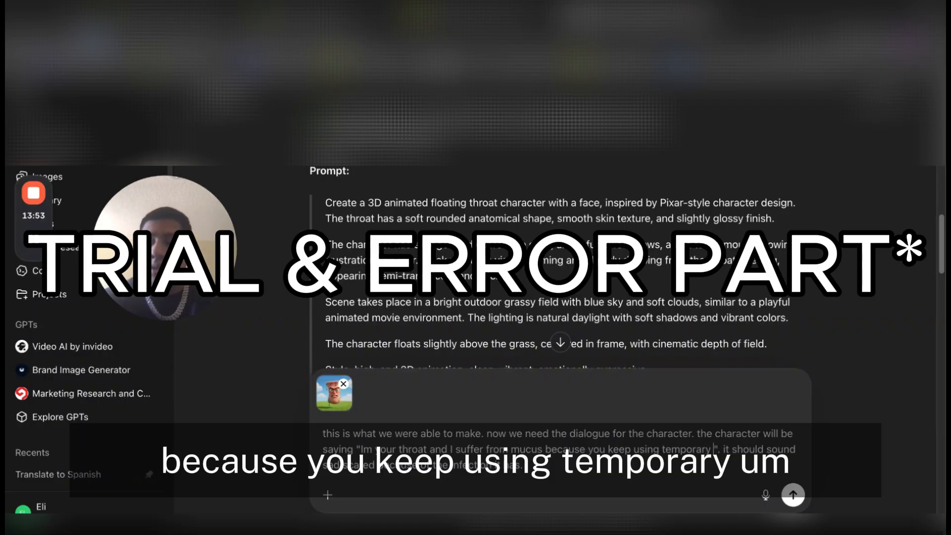
text(ns like nasal sprays and)
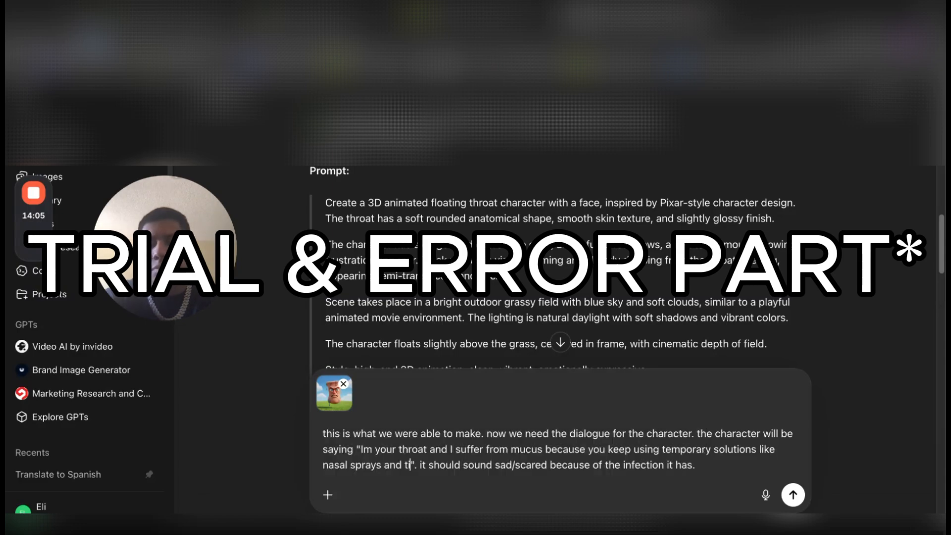
text( tissues)
key(Return)
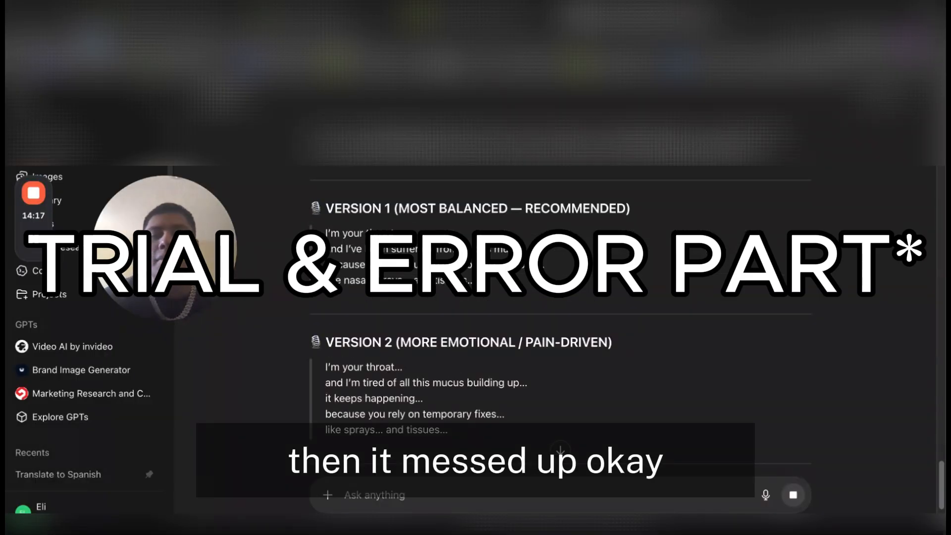
Send ChatGPT a request for a higgsfields kling 2.6 prompt that animates this character to talk the dialogue we mentioned
scroll(482, 396, up, 8)
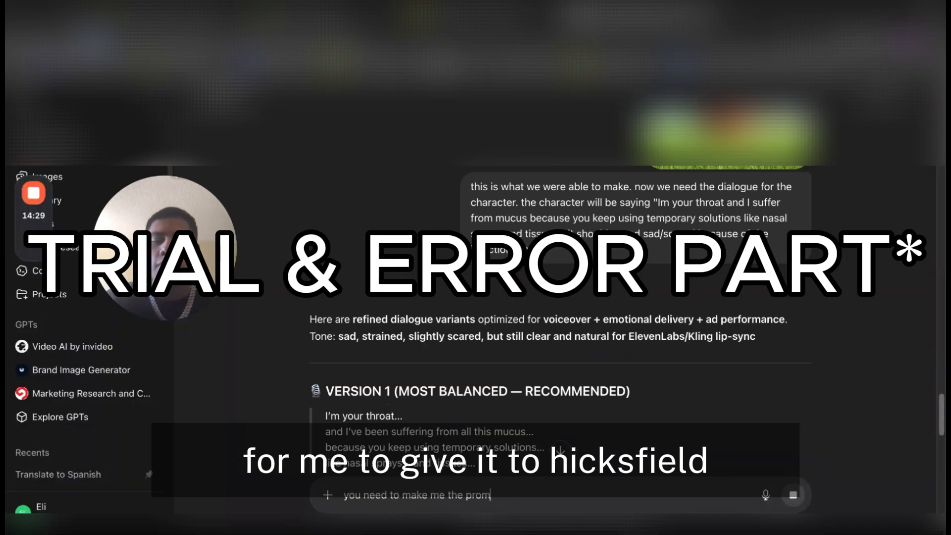
text(for me to give it to)
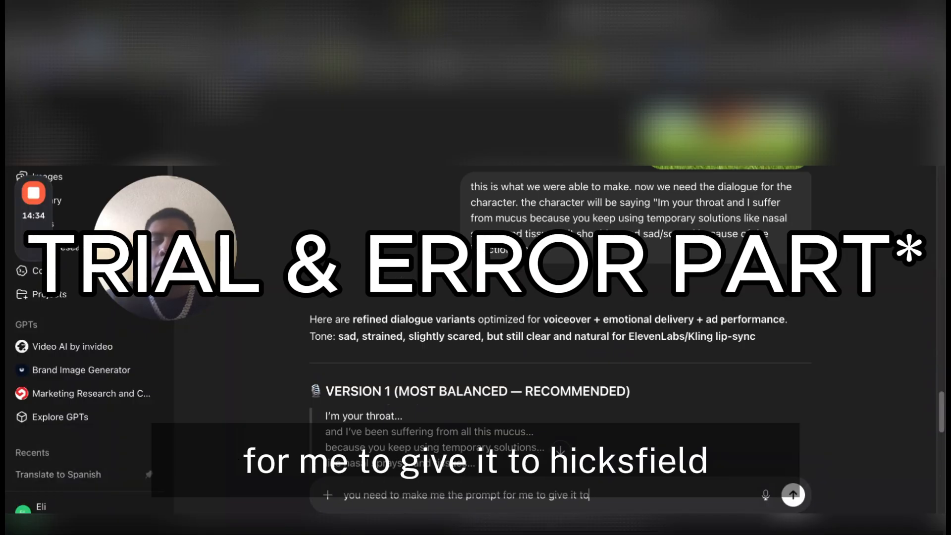
text( higgsfields klin)
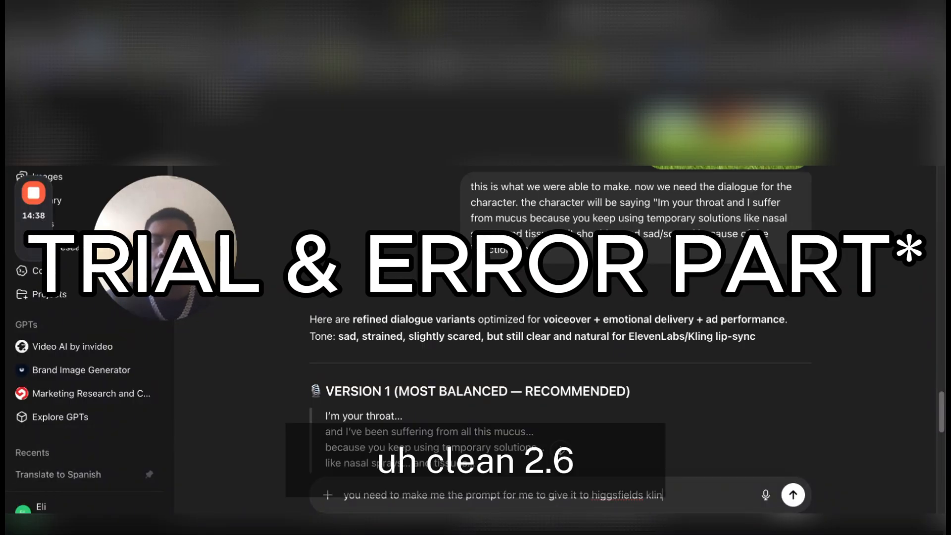
text(g 2.6 so that it can)
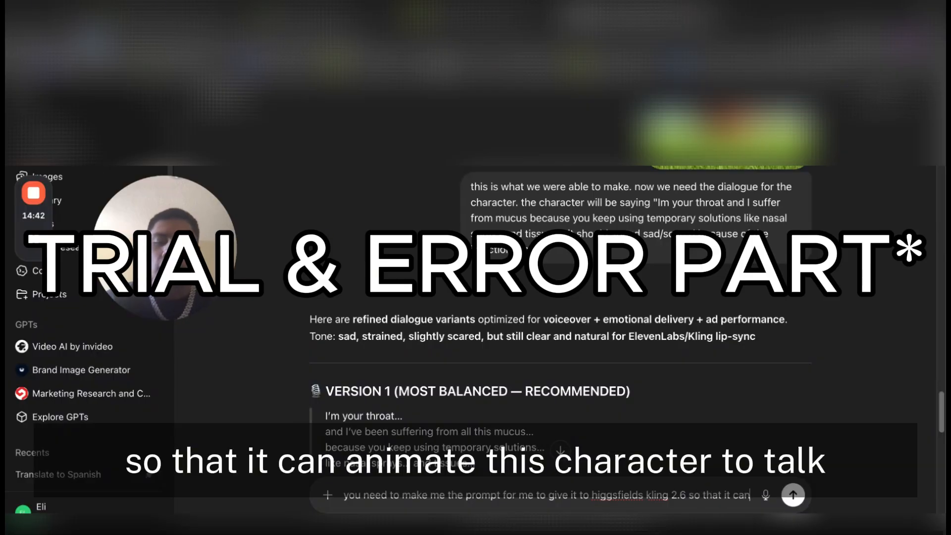
text( animate this character to speak)
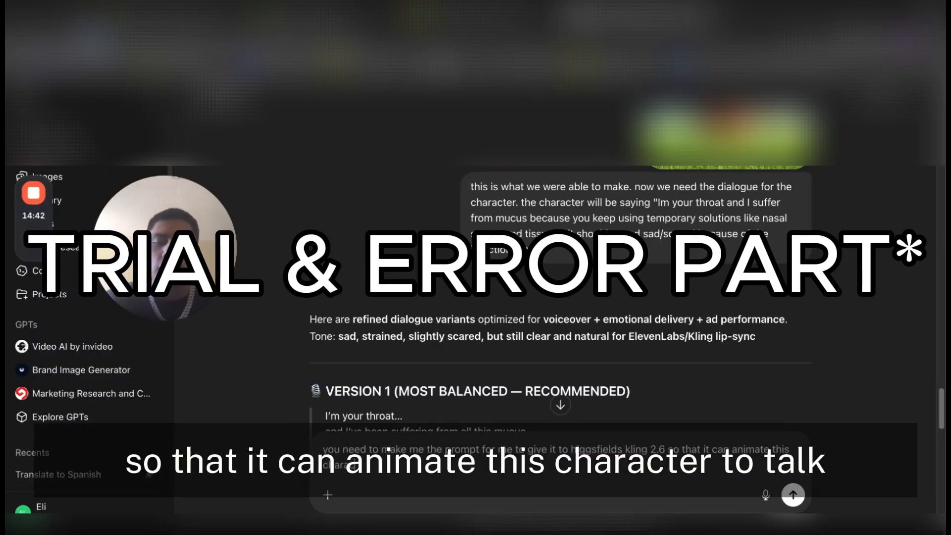
text( the dialogue w)
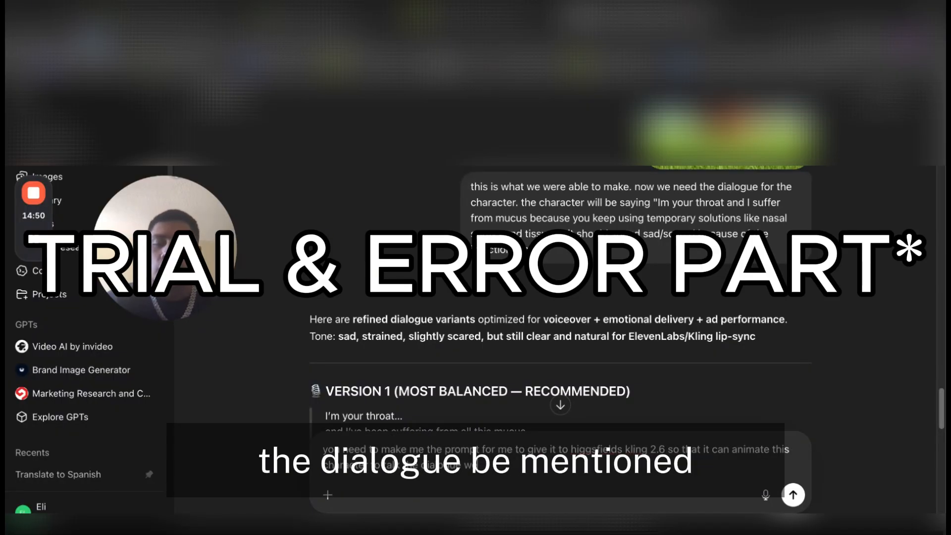
text(e mentioned)
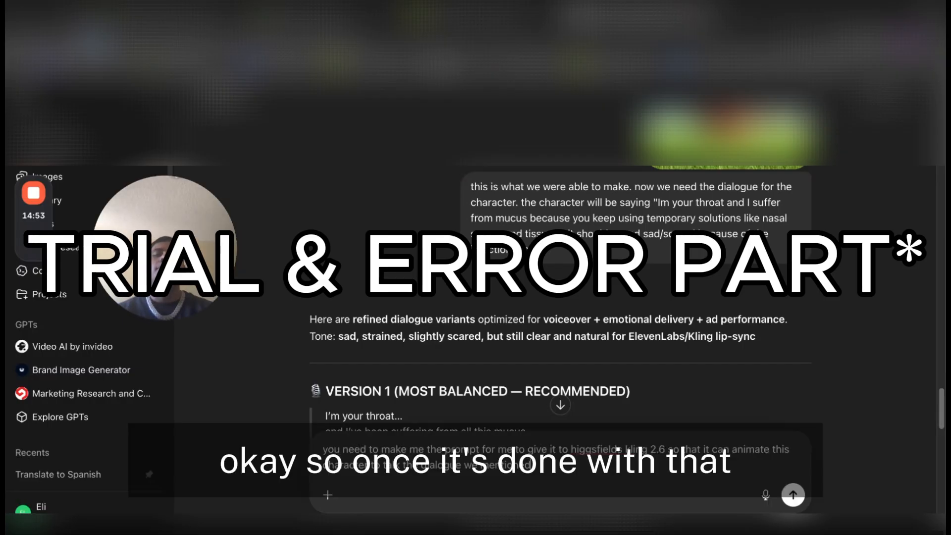
key(Return)
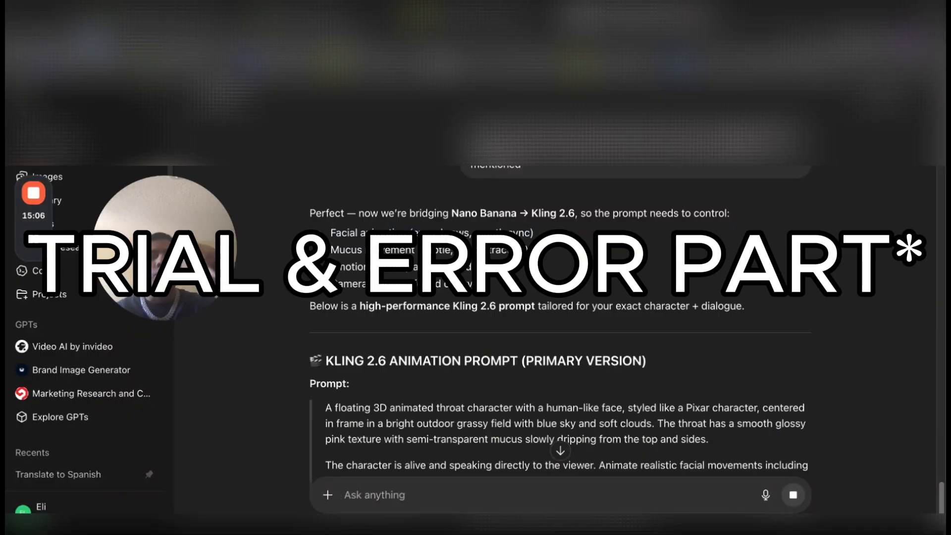
Read through the Kling 2.6 animation prompt and the separate dialogue section in the reply
scroll(484, 494, down, 2)
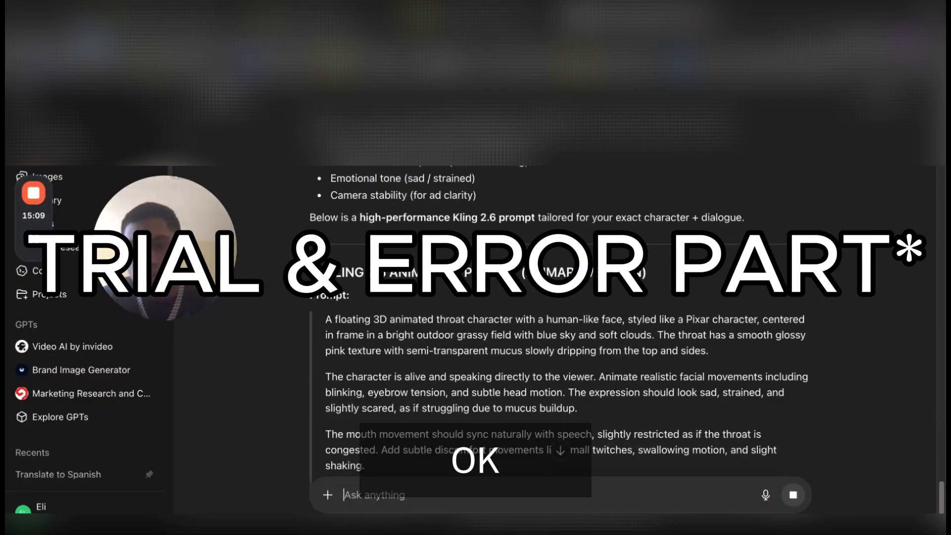
scroll(560, 320, down, 3)
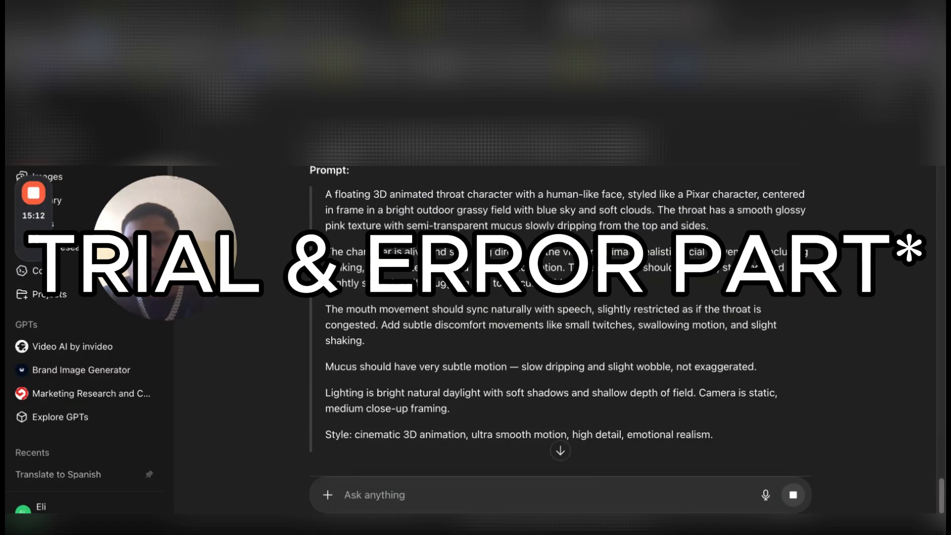
scroll(560, 319, down, 2)
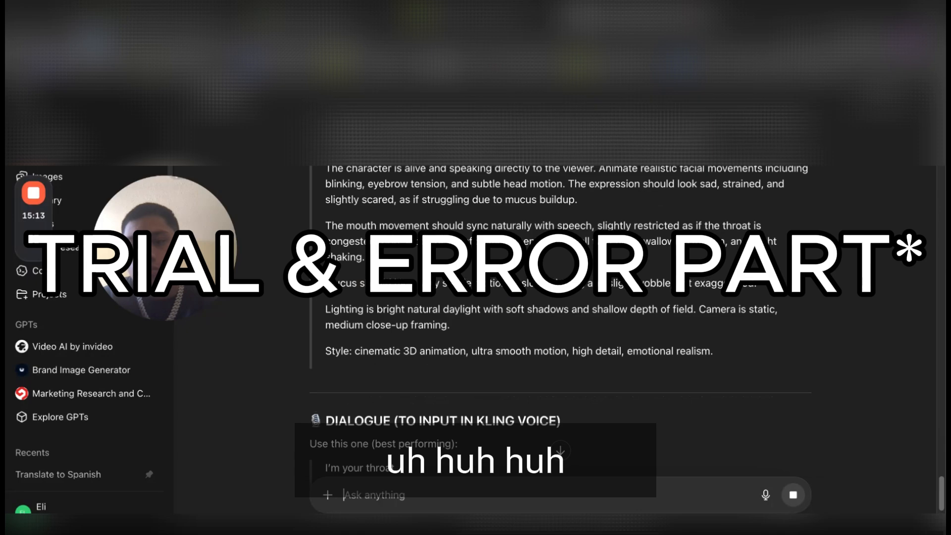
scroll(559, 320, up, 1)
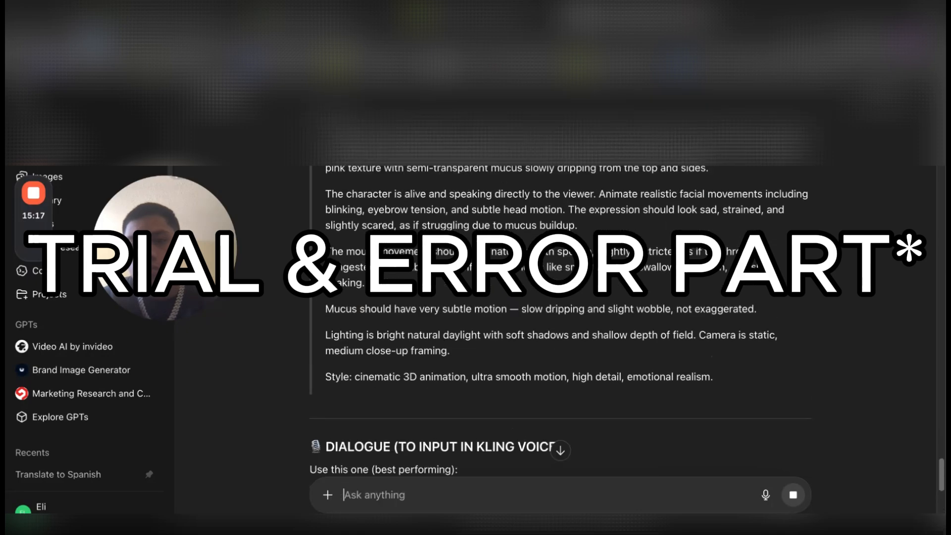
scroll(560, 320, up, 4)
scroll(559, 319, down, 3)
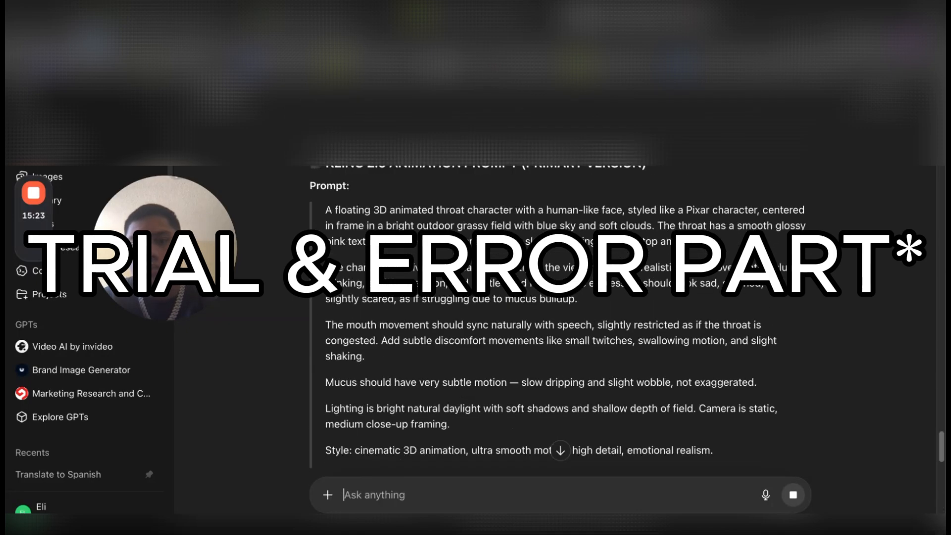
scroll(560, 322, down, 11)
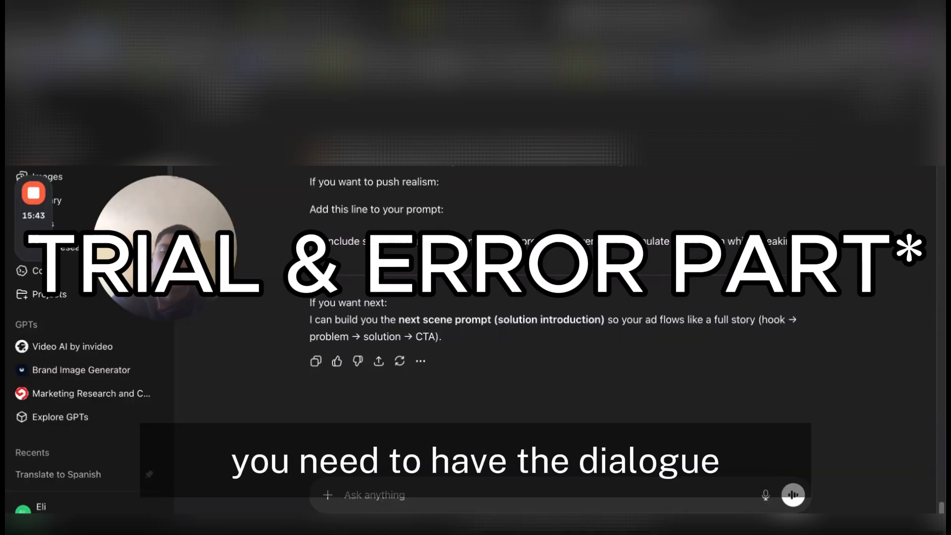
Write "you need to have dialogue inside the prompt so I can copy and paste it into kling2.6" as a new message
text(you need to have dialogu)
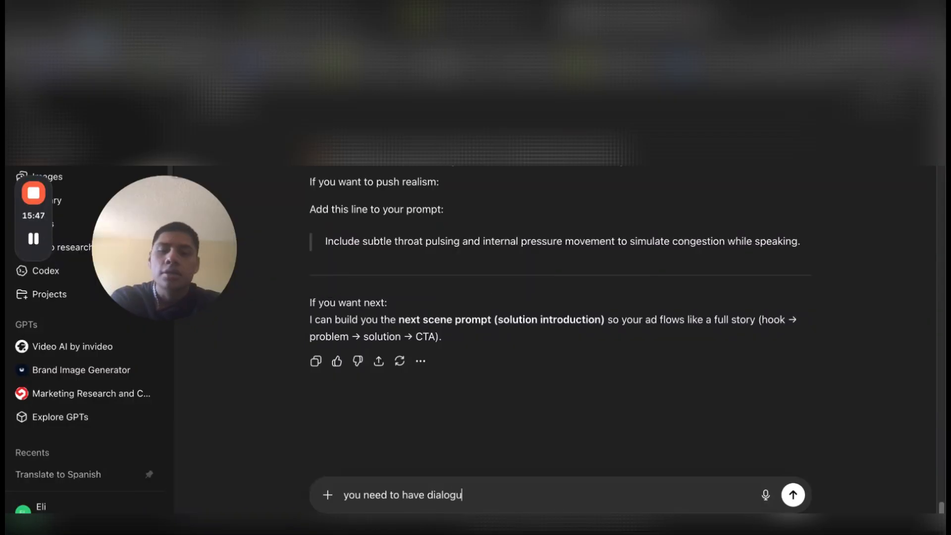
text(e inside the pr)
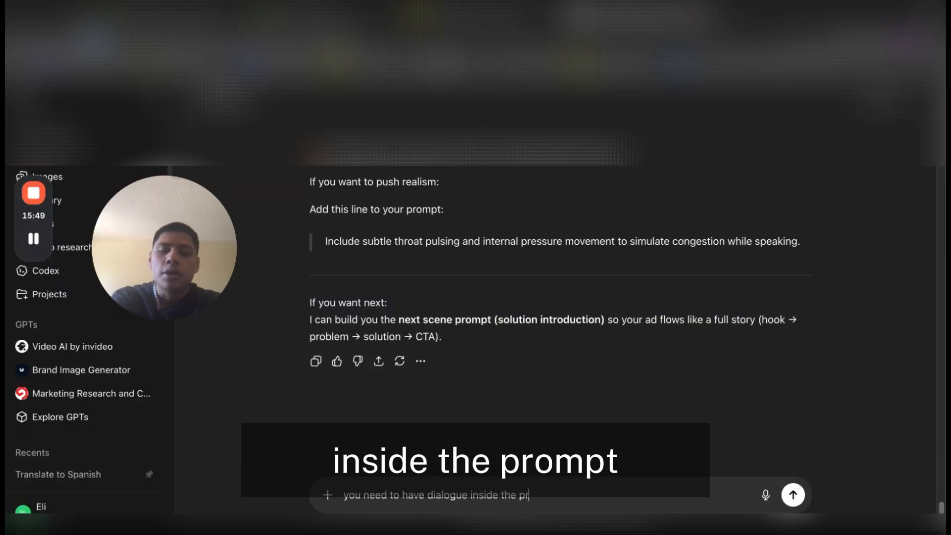
text(ompt so I can c)
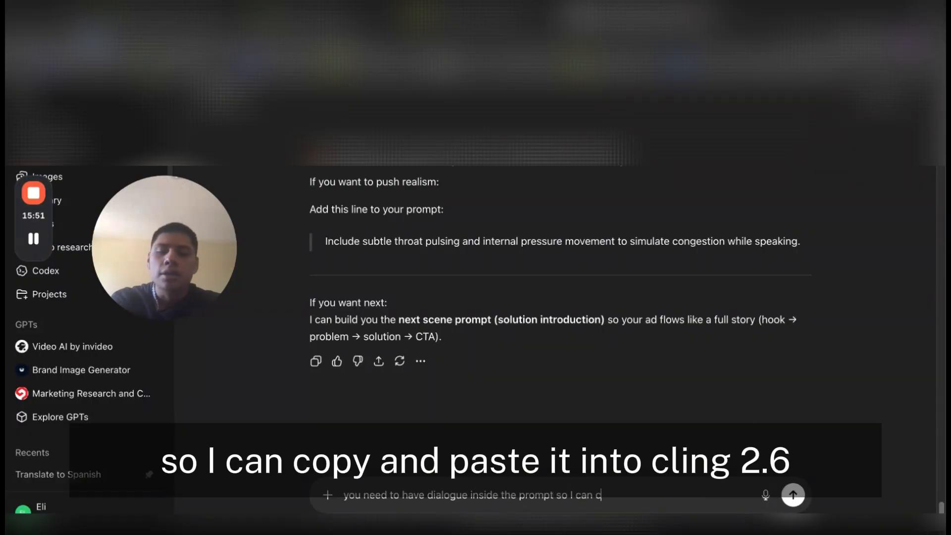
text(opy and paste)
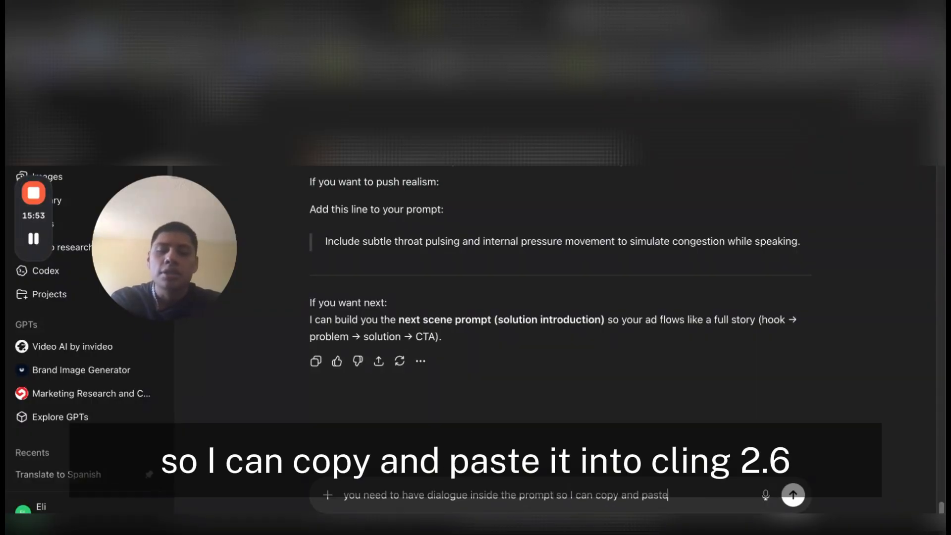
text( it into kl)
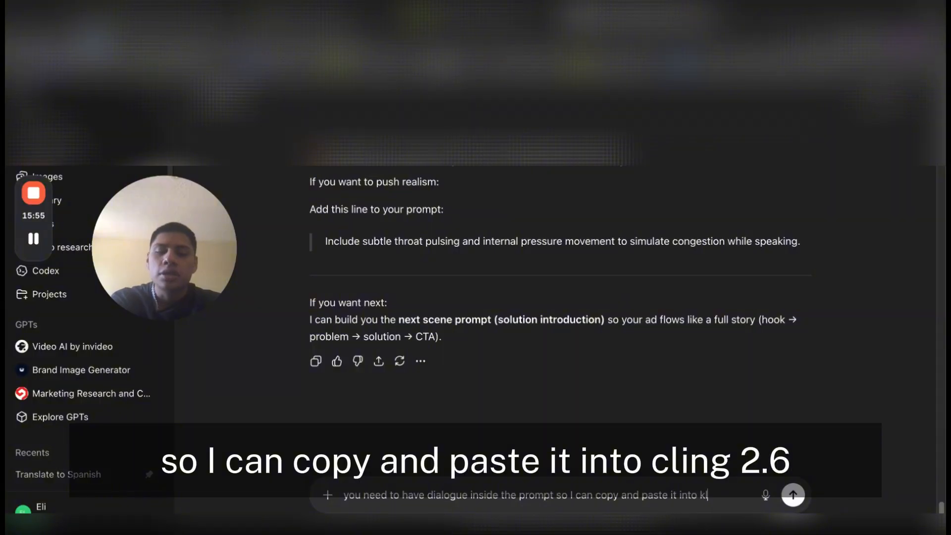
text(ing2.6)
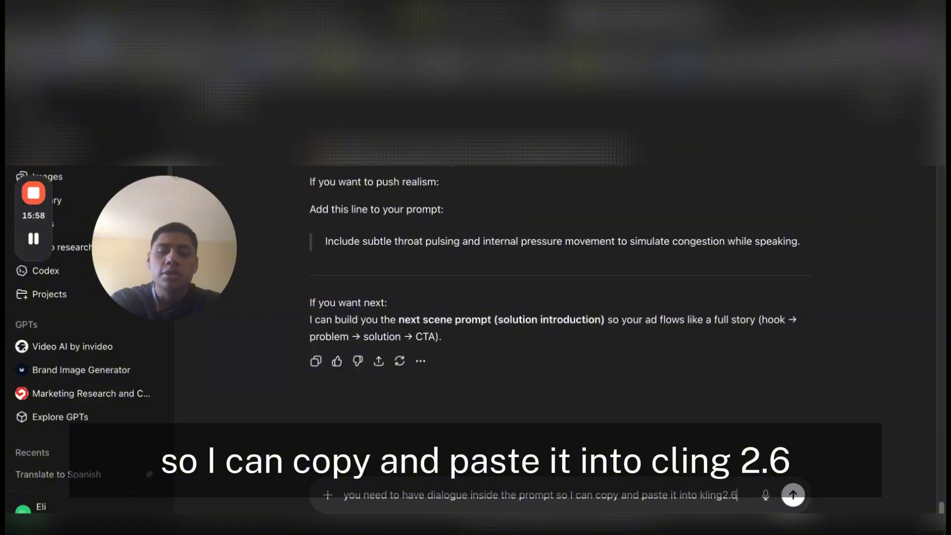
Replace the model name kling2.6 in the message with "seedance 1.5 pro"
key(BackSpace)
key(BackSpace)
key(BackSpace)
key(BackSpace)
key(BackSpace)
key(BackSpace)
key(BackSpace)
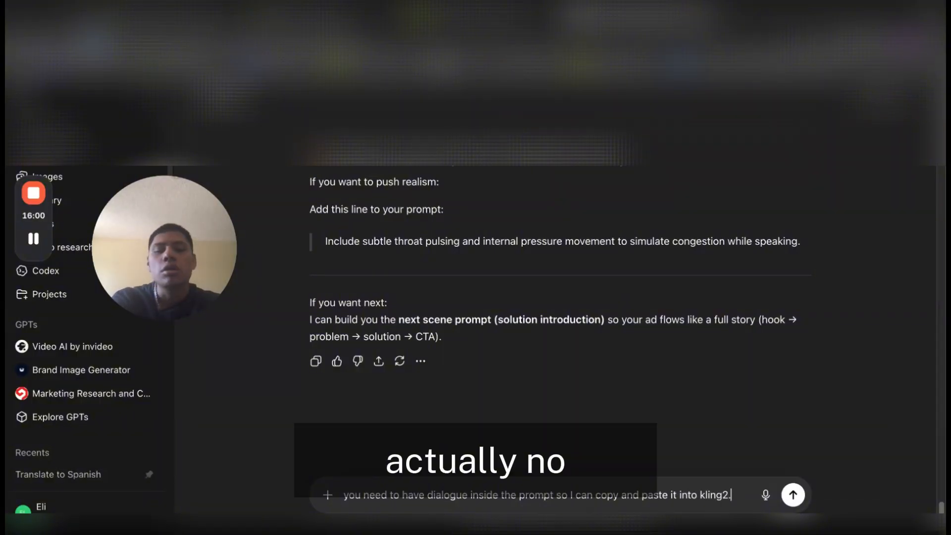
key(BackSpace)
text(seedanc)
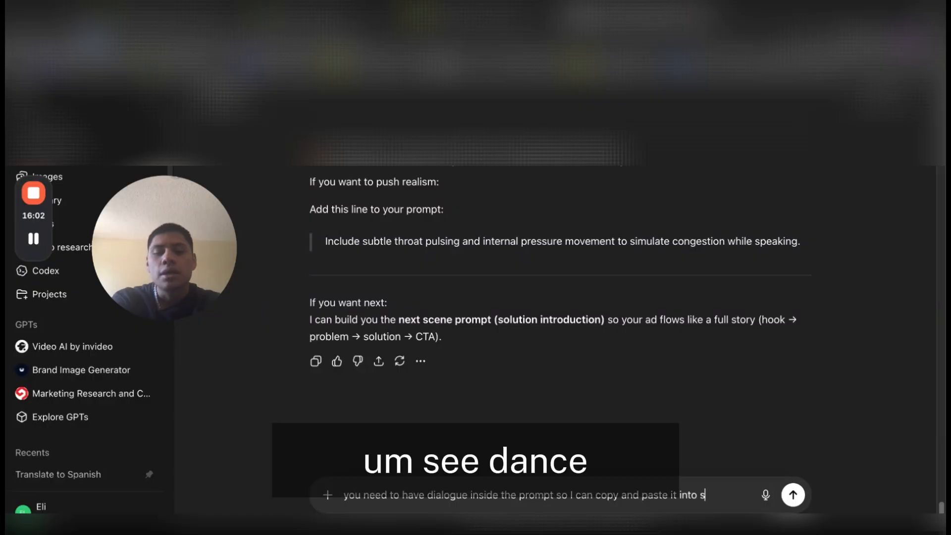
text(e)
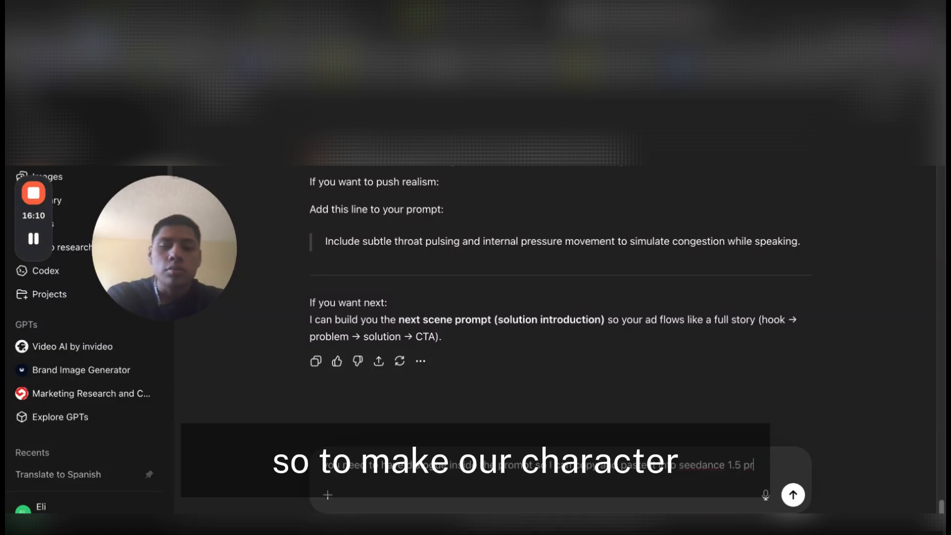
Complete the message with "to make our character motion animated and have the dialogue we mentioned" and send it
text(o to mak)
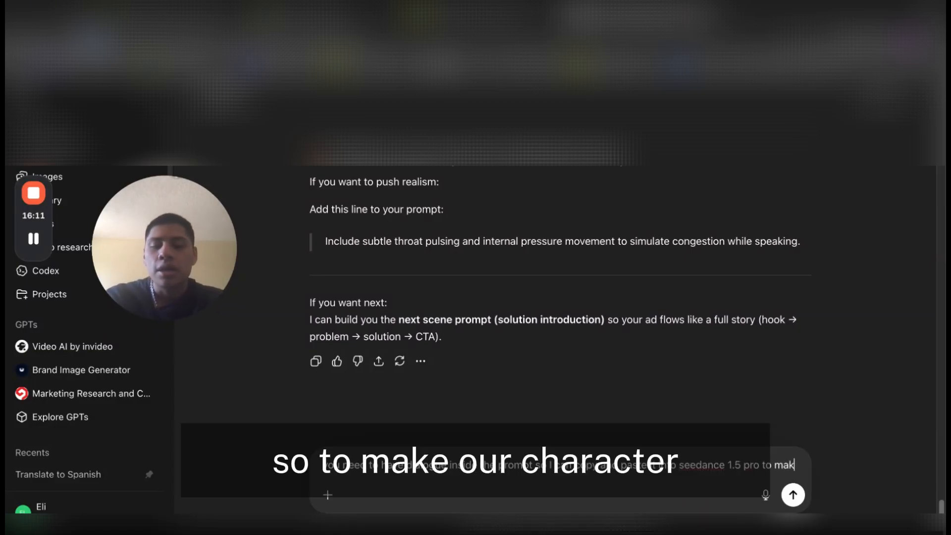
text(e our charac)
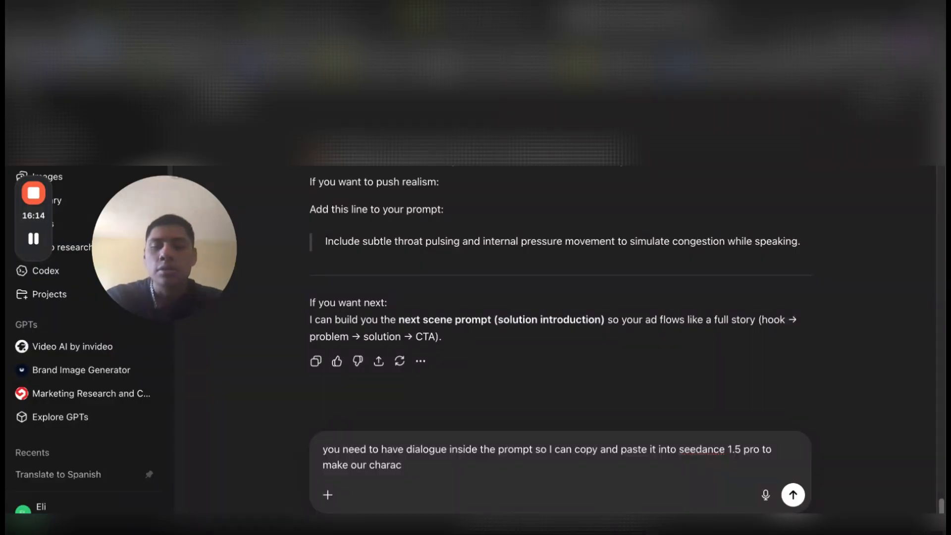
text(ter hav)
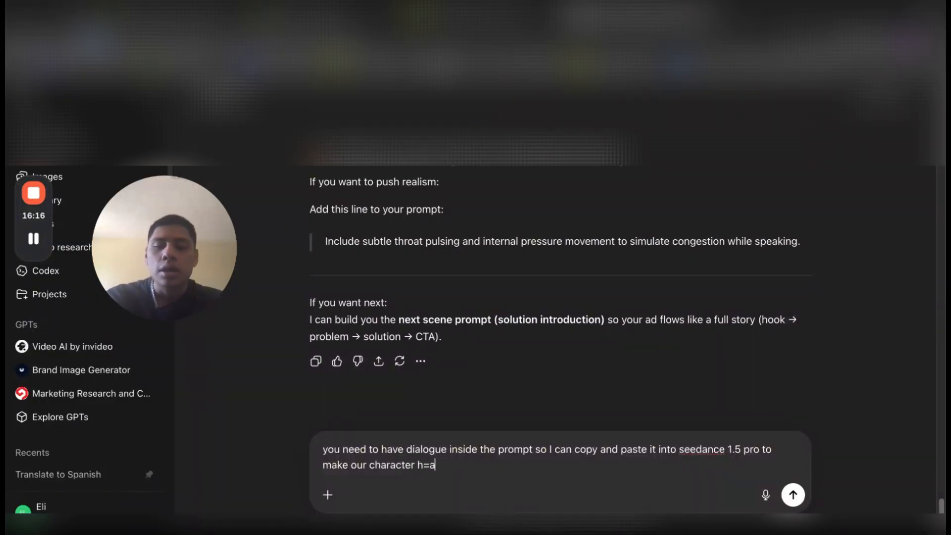
text( motion animat)
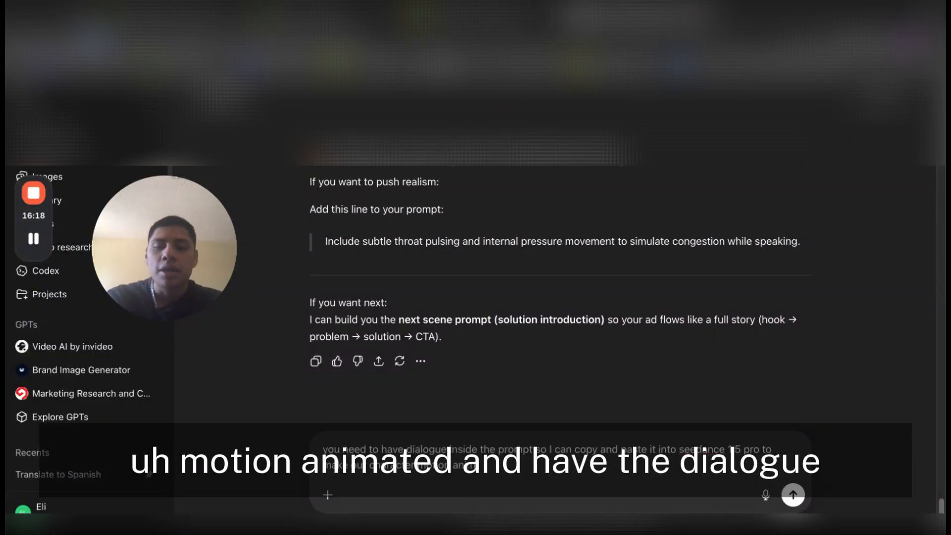
text(ed a)
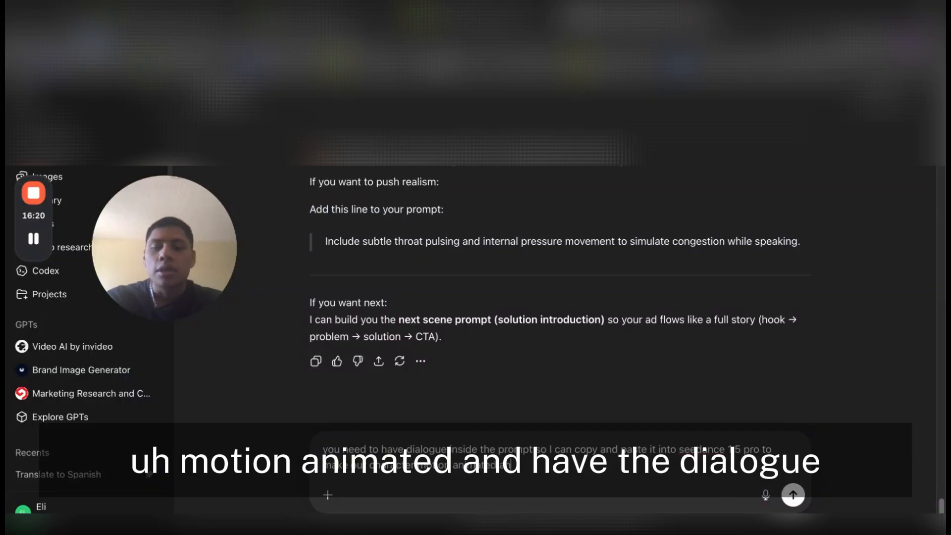
text(nd)
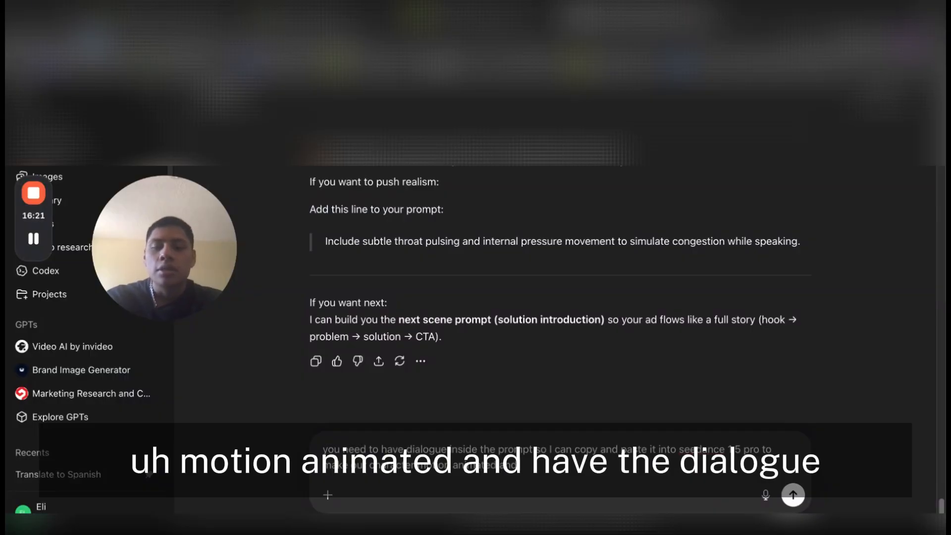
text(have the da)
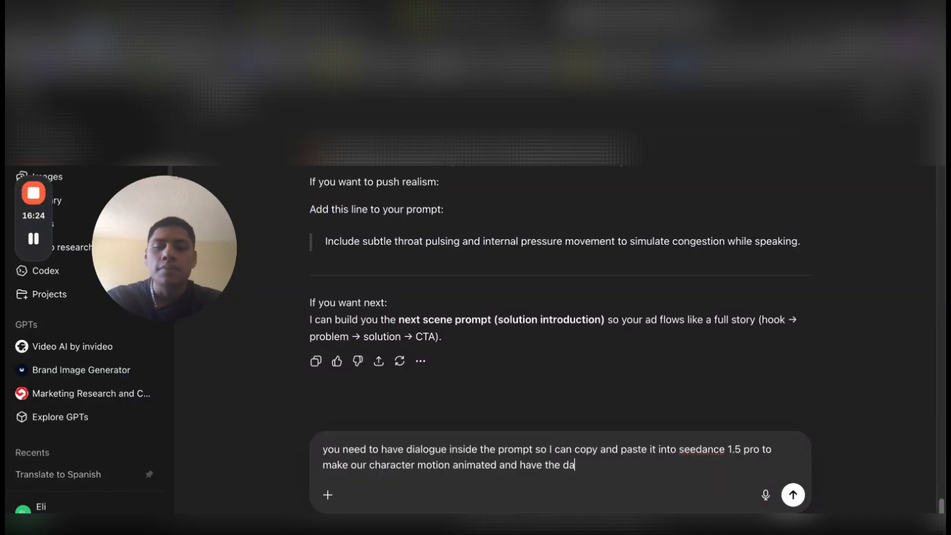
key(BackSpace)
text(ialogue we mentioned)
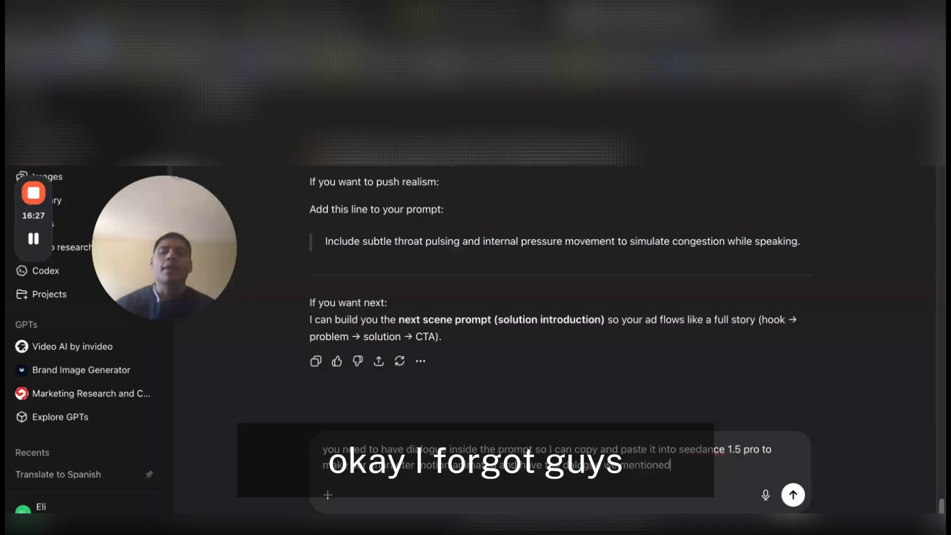
key(Return)
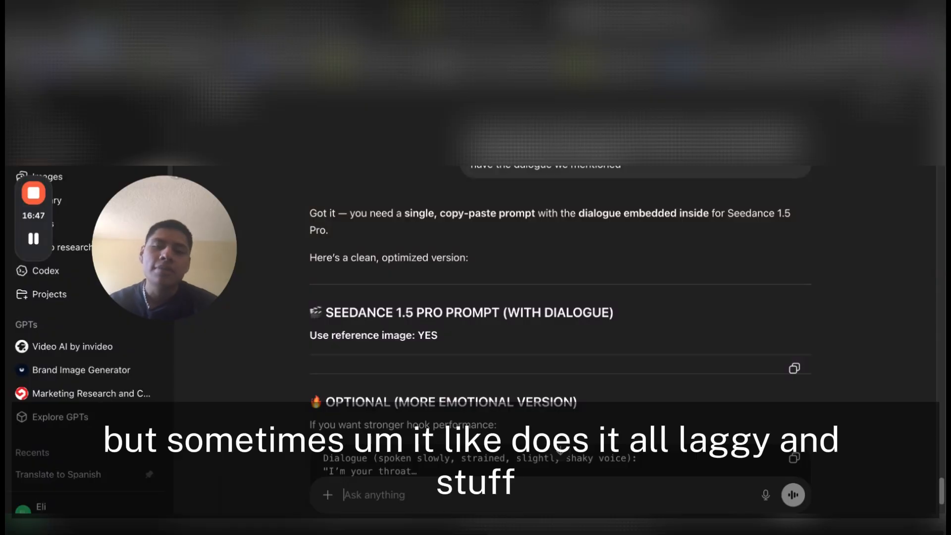
Copy the Seedance 1.5 Pro prompt with the embedded dialogue from the reply
scroll(683, 293, down, 2)
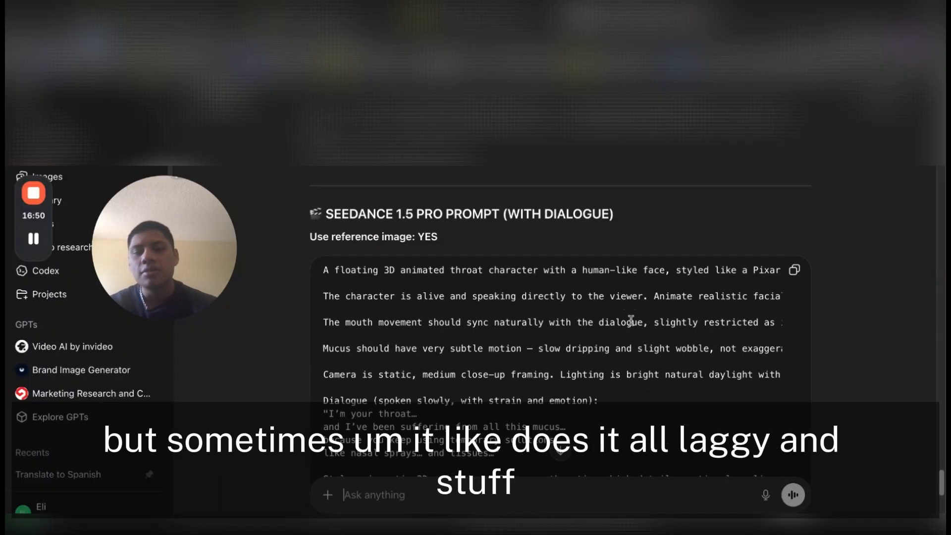
click(795, 272)
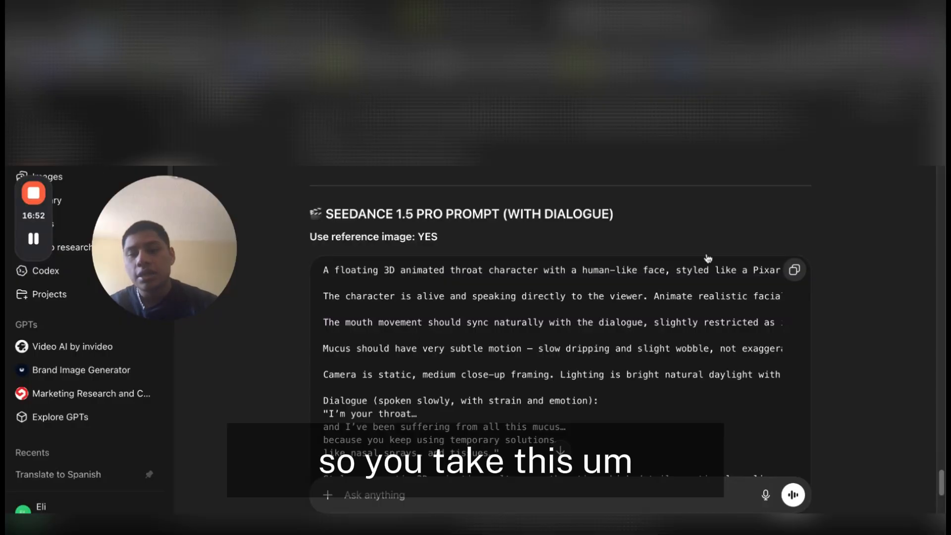
Switch to Higgsfield and open the list of video tools and models
scroll(709, 258, down, 2)
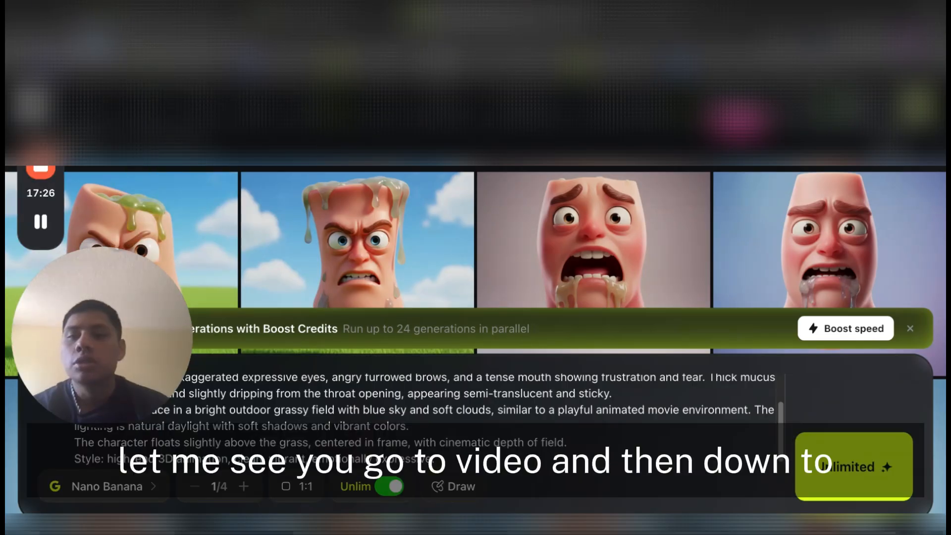
mouse_move(201, 107)
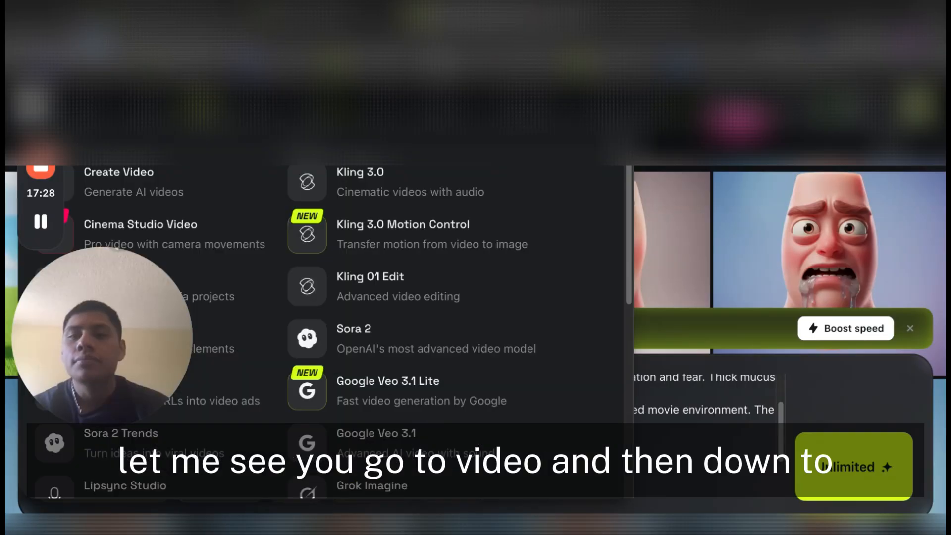